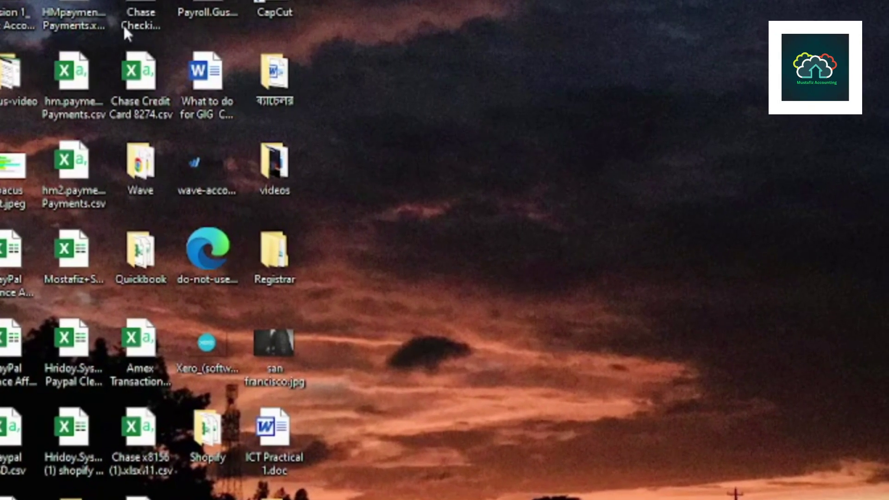
Refresh the desktop, then create a new Microsoft Excel Worksheet there and open it.
right_click(485, 59)
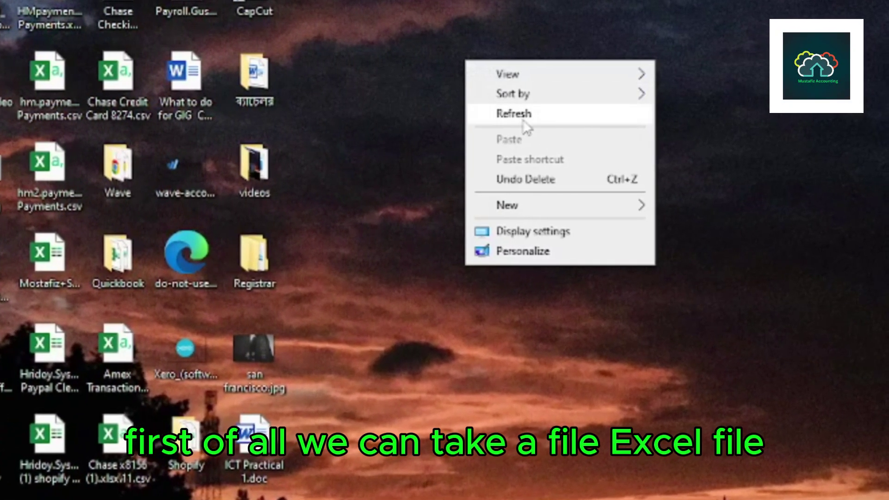
click(526, 114)
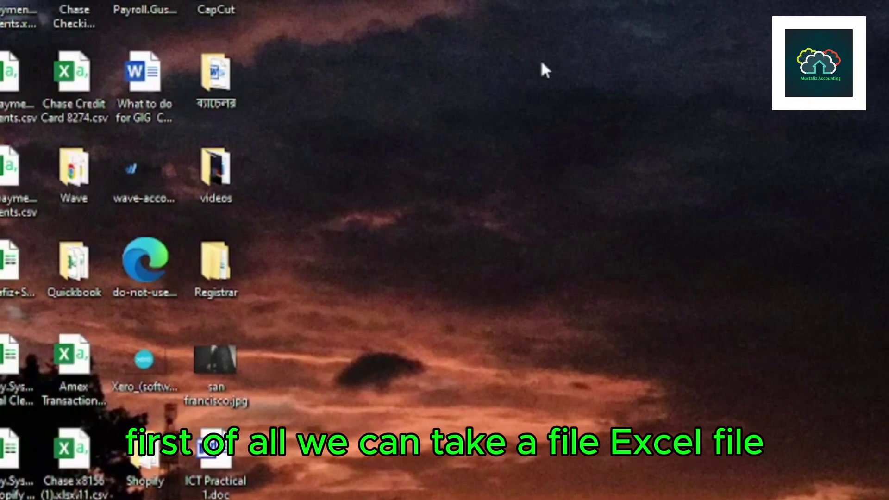
right_click(543, 60)
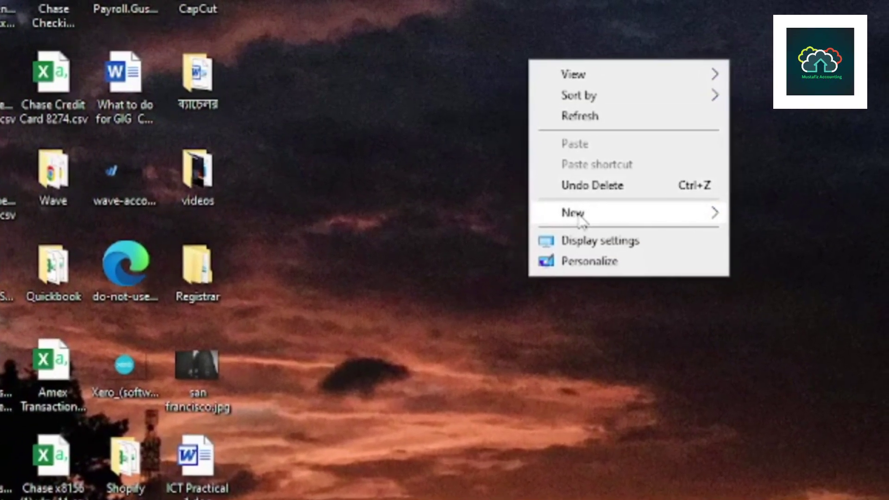
mouse_move(587, 220)
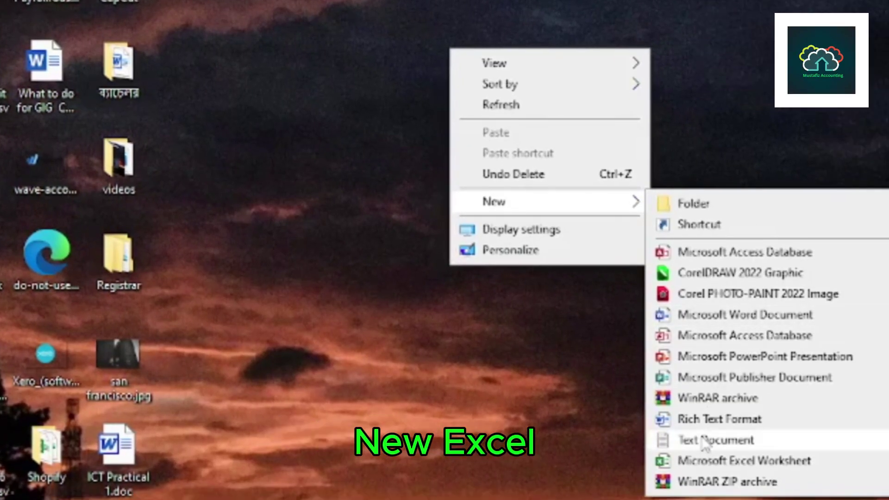
click(693, 463)
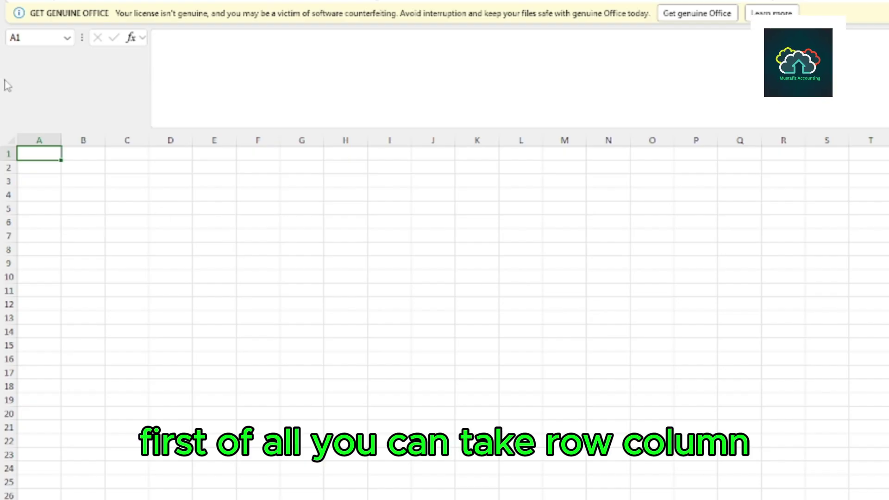
Enter headers Sl No, Name, Designation, ID No and District across cells A3 to E3.
click(42, 181)
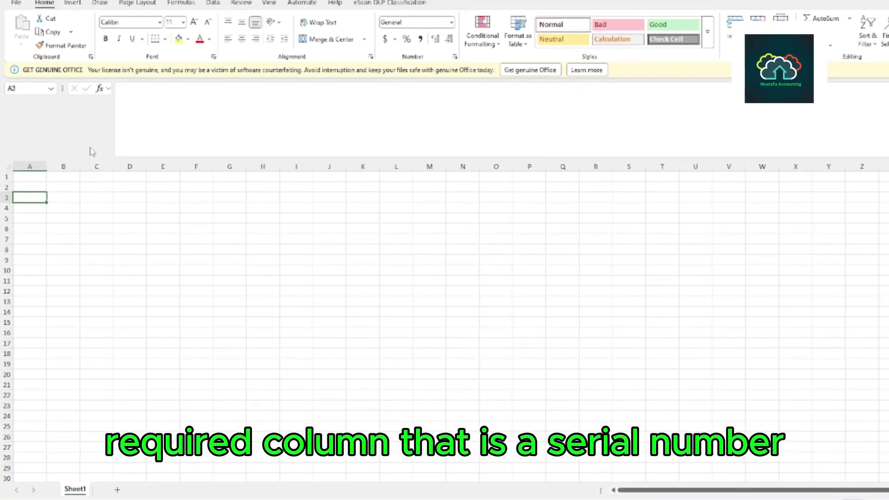
text(Sl no)
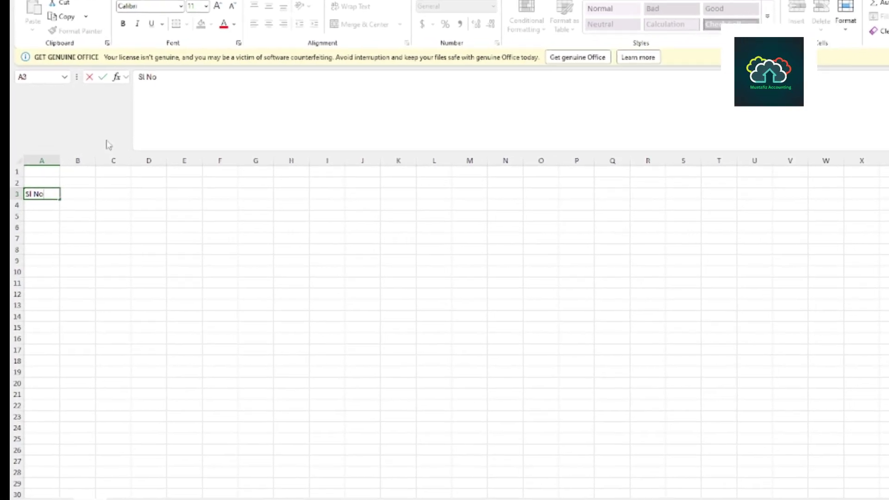
key(Tab)
text(N)
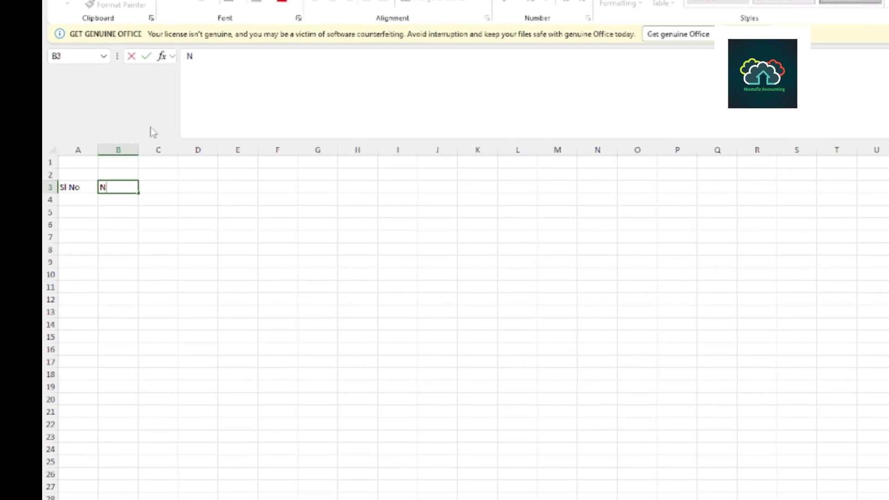
text(ame)
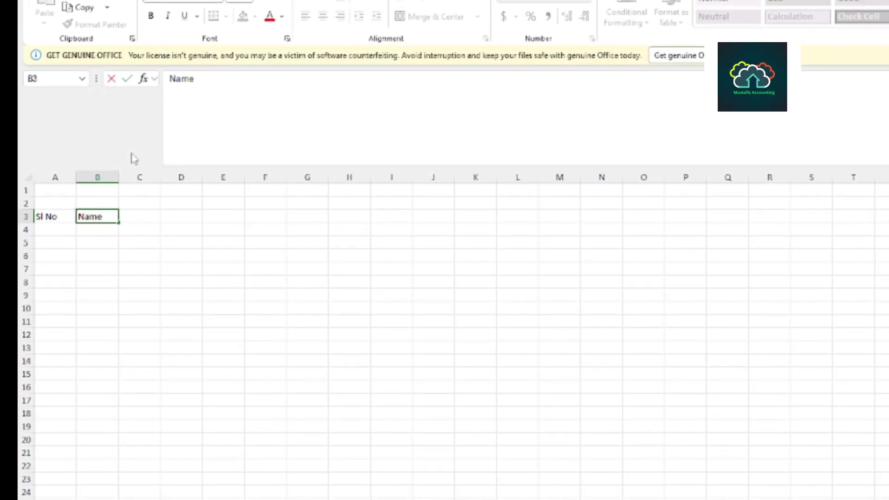
key(Tab)
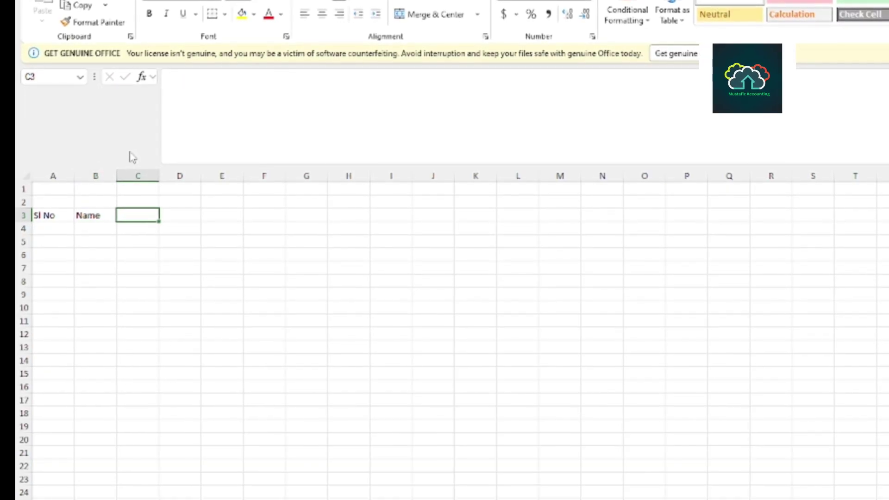
text(Design)
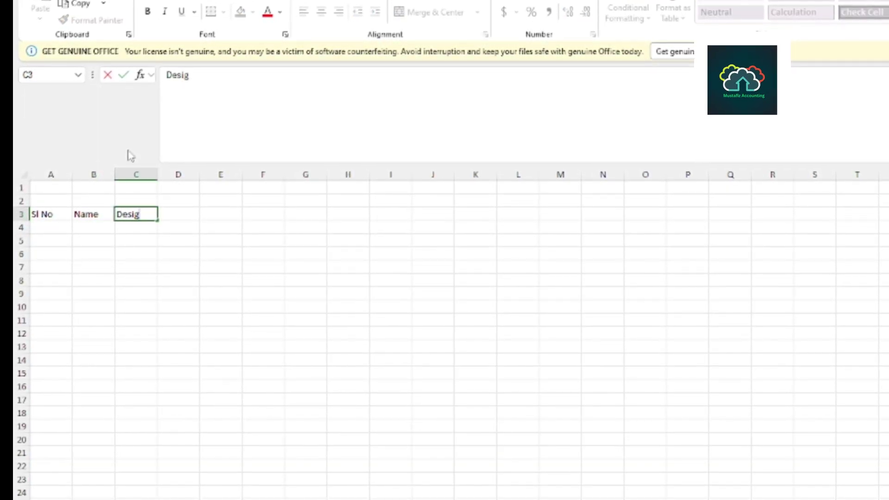
text(ation)
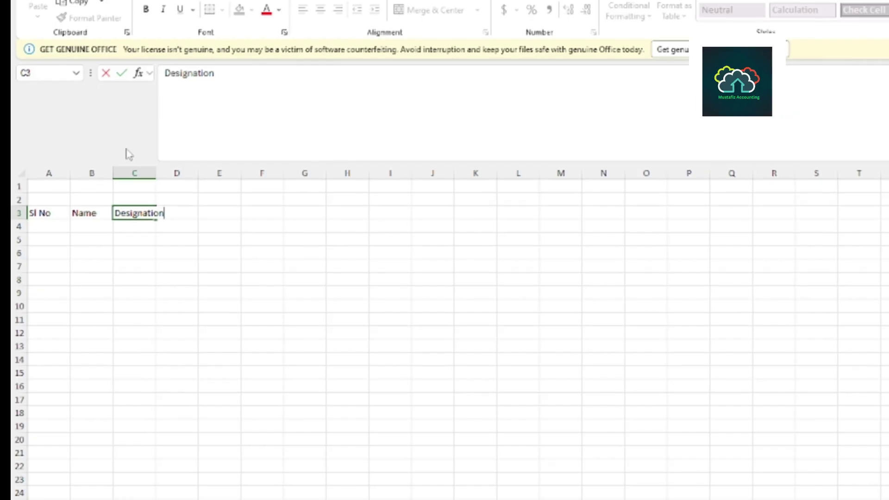
key(Tab)
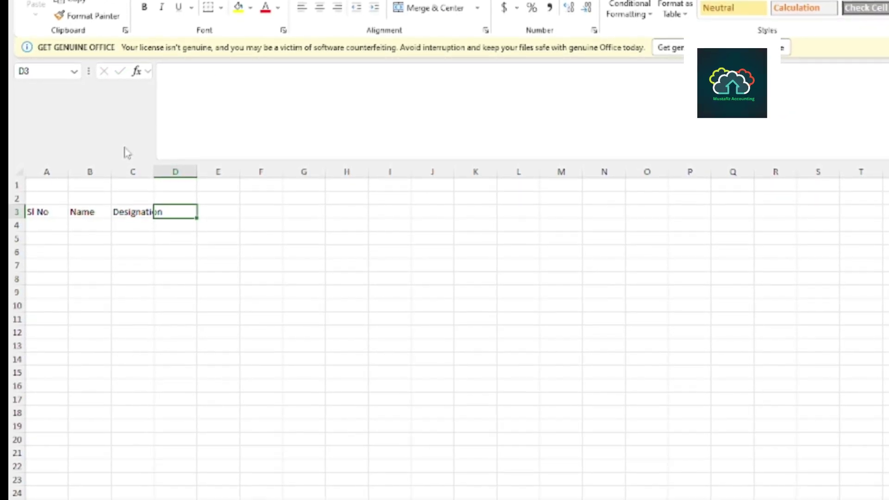
text(ID No)
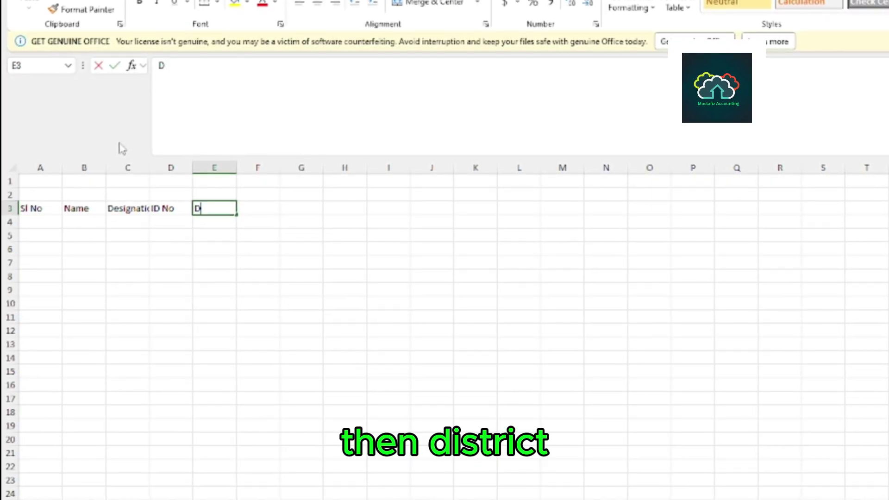
text(District)
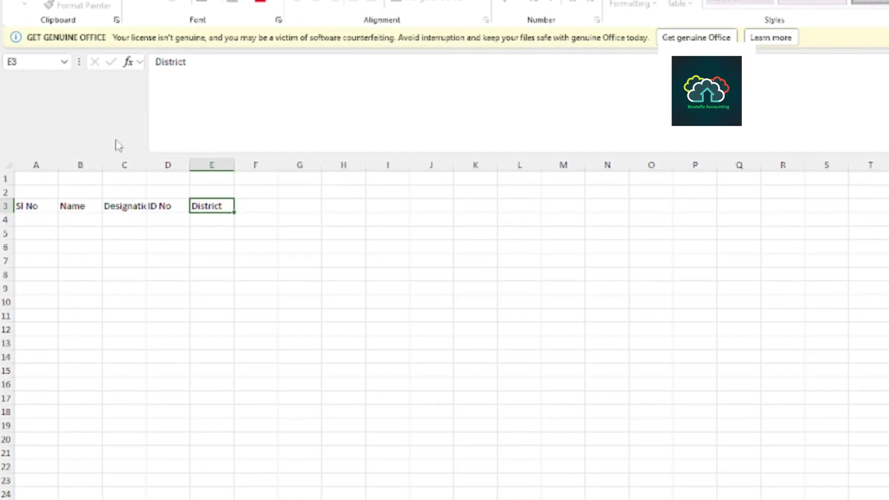
key(Tab)
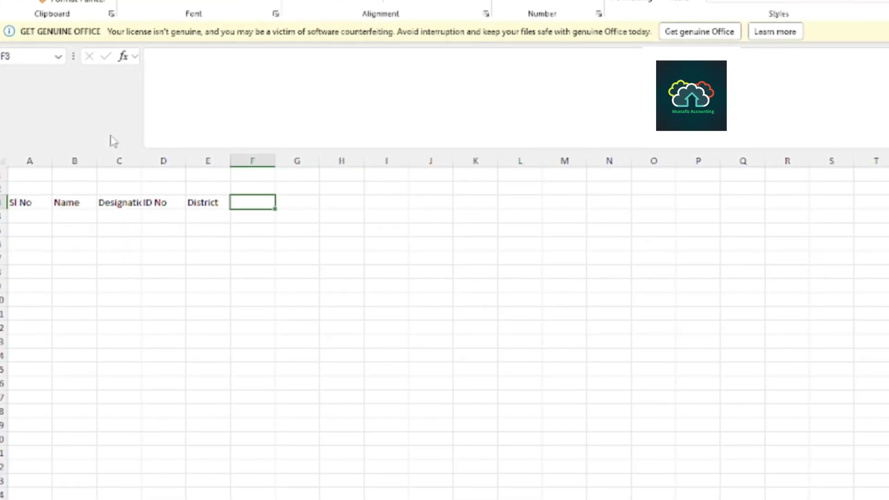
Add headers Basic, Dt of Birth, Dt of Joining, Dt of PRL, Remaining and House Rent from F3.
text(Birth)
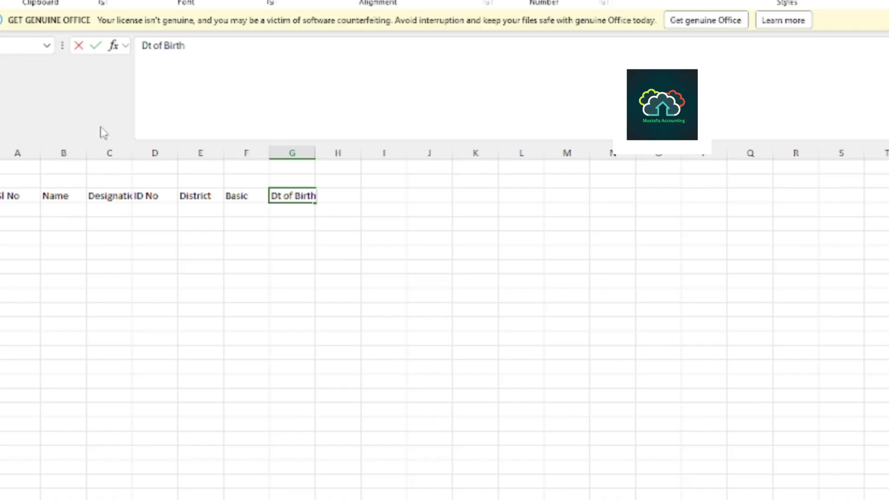
key(Tab)
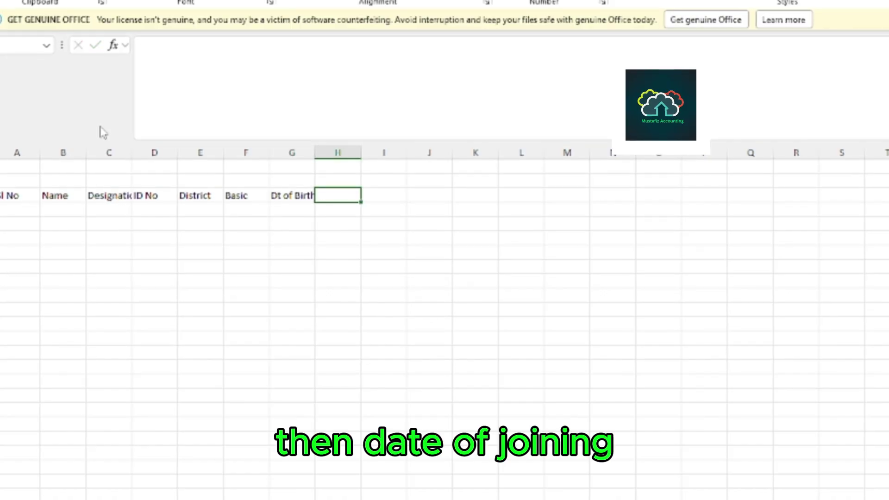
text(Dt of )
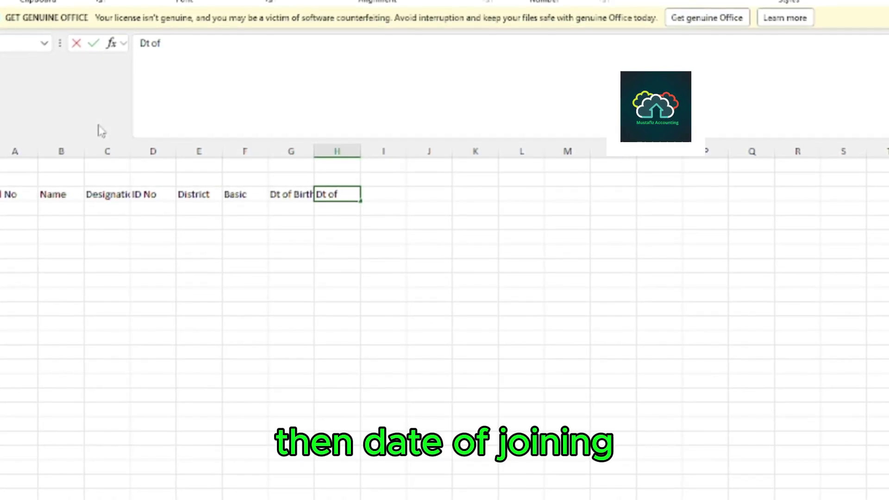
text(Joining)
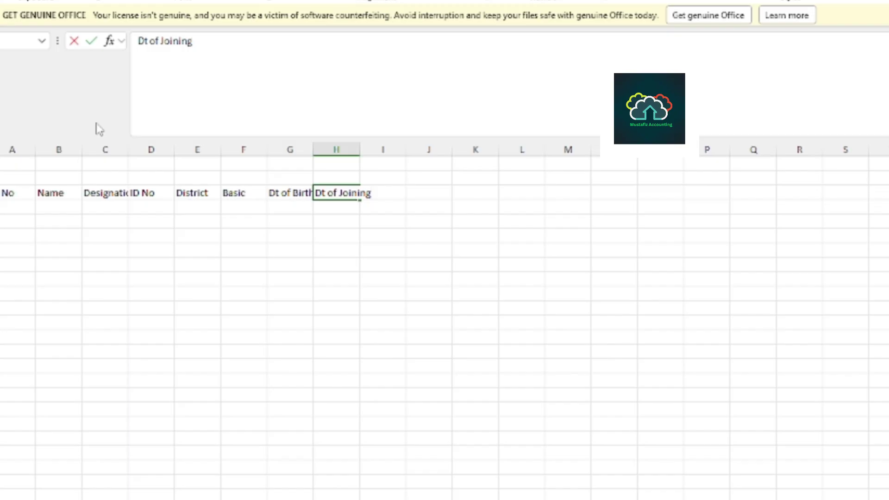
key(Tab)
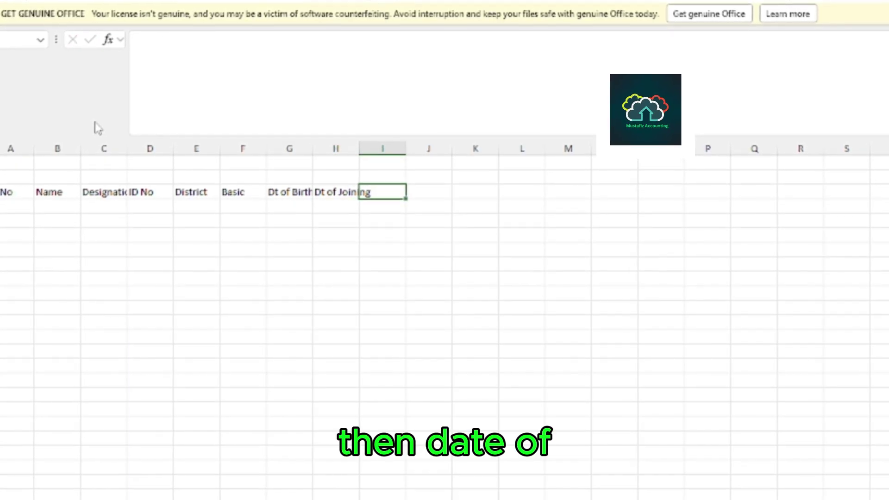
text(Dt of PRL)
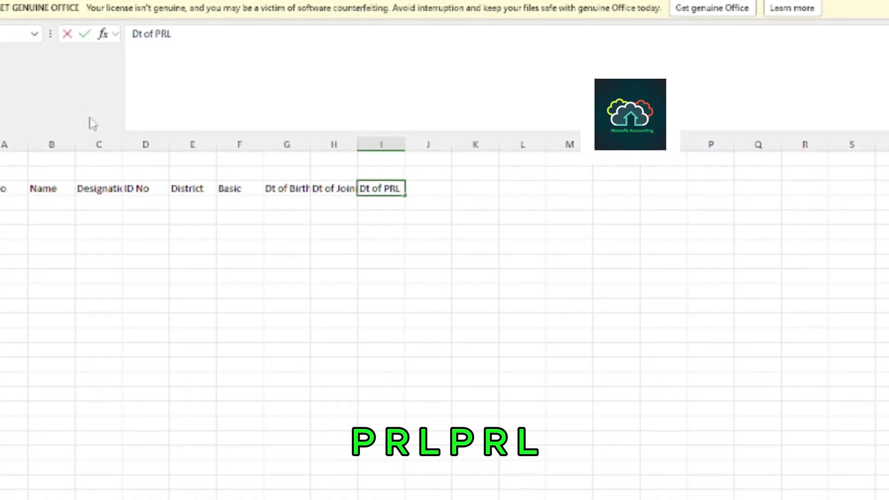
key(Tab)
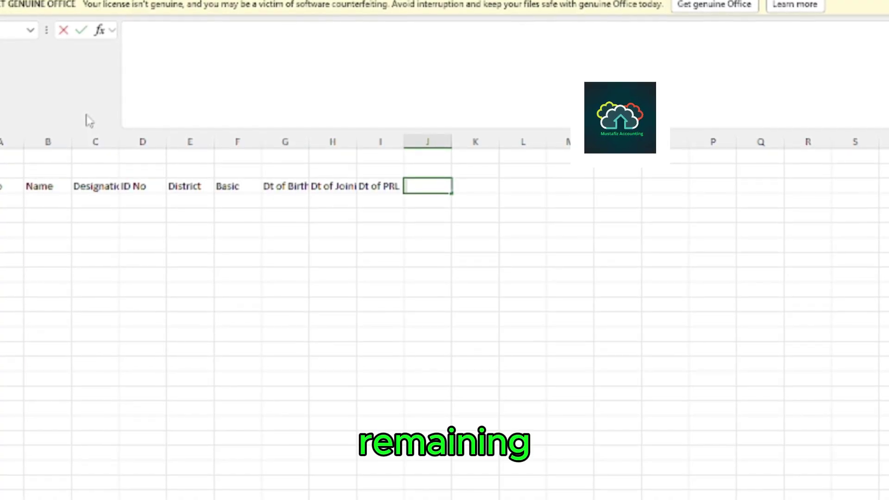
text(Remaini)
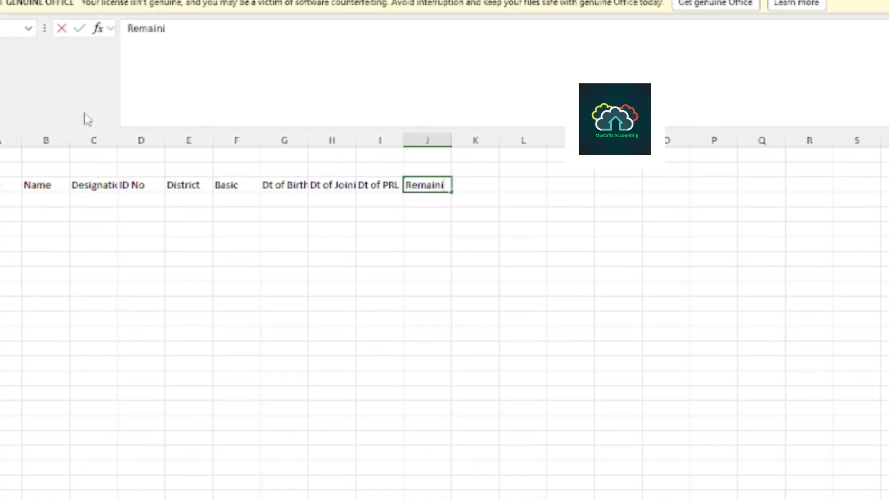
text(ng)
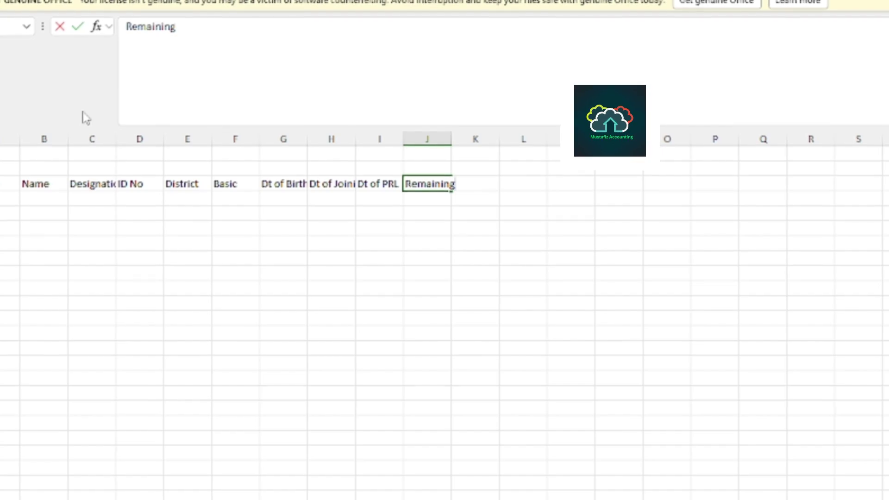
key(Tab)
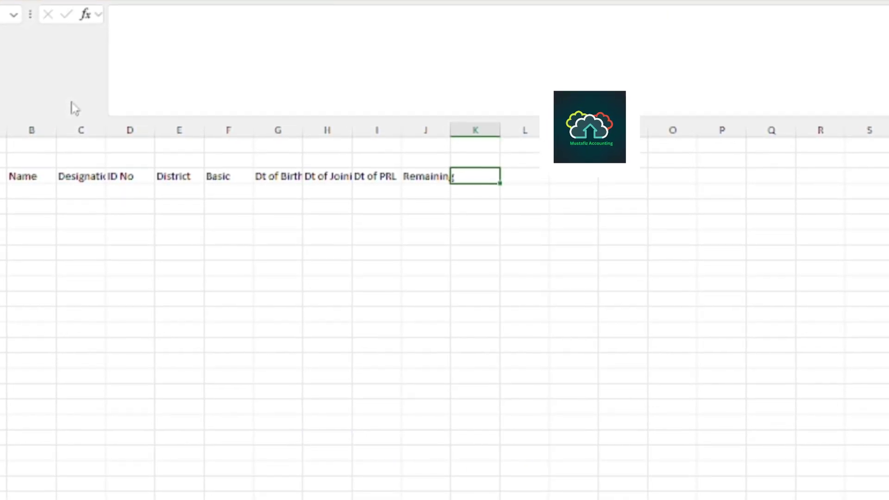
text(Hou)
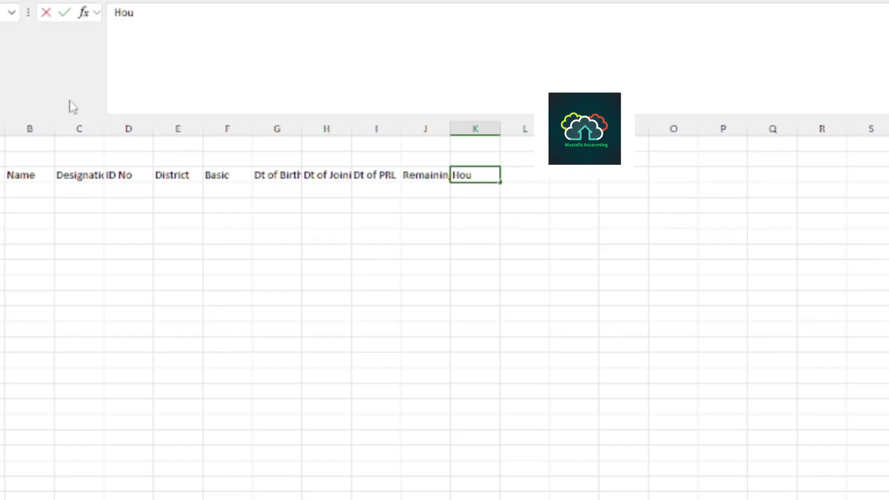
text(se Re)
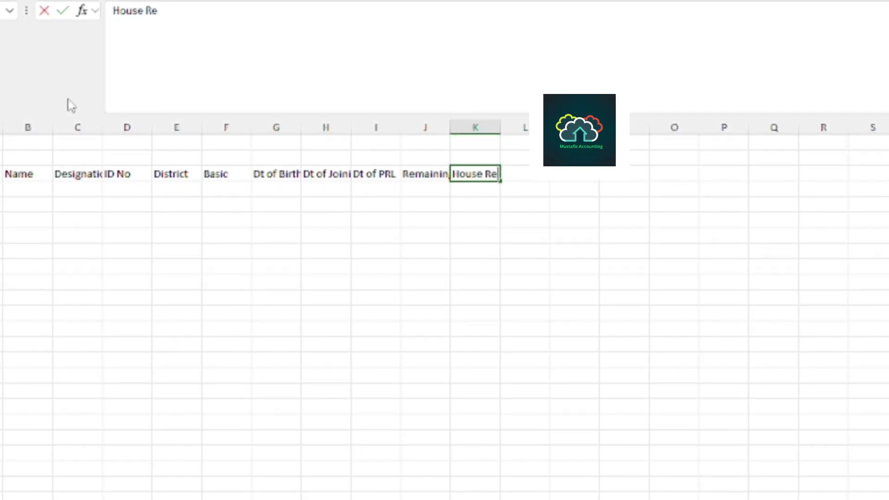
text(nt)
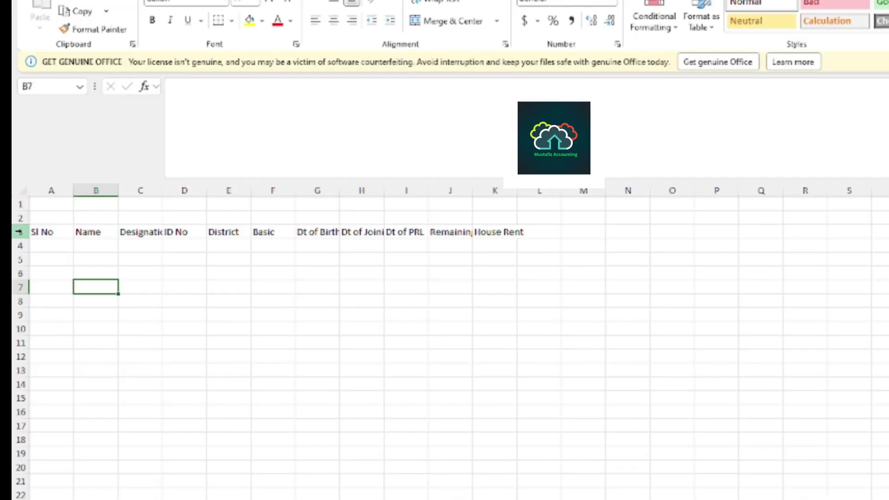
Select header row 3 and AutoFit its column widths so every title shows fully.
click(20, 232)
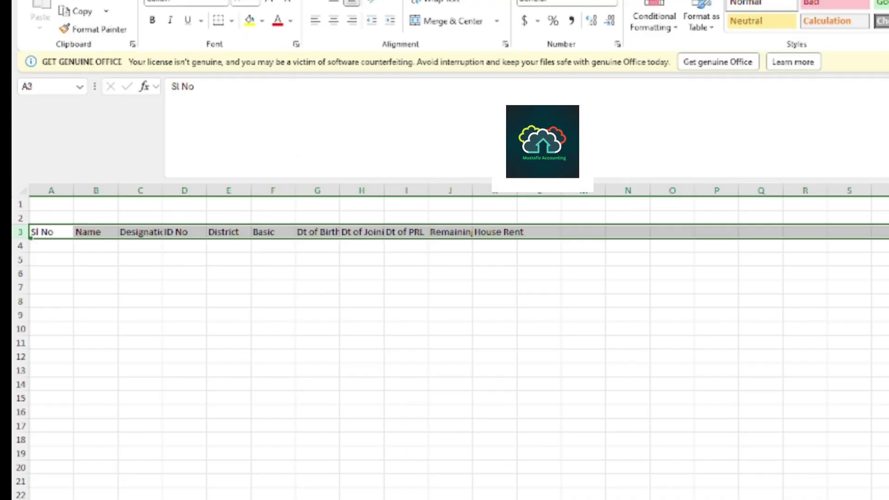
click(862, 4)
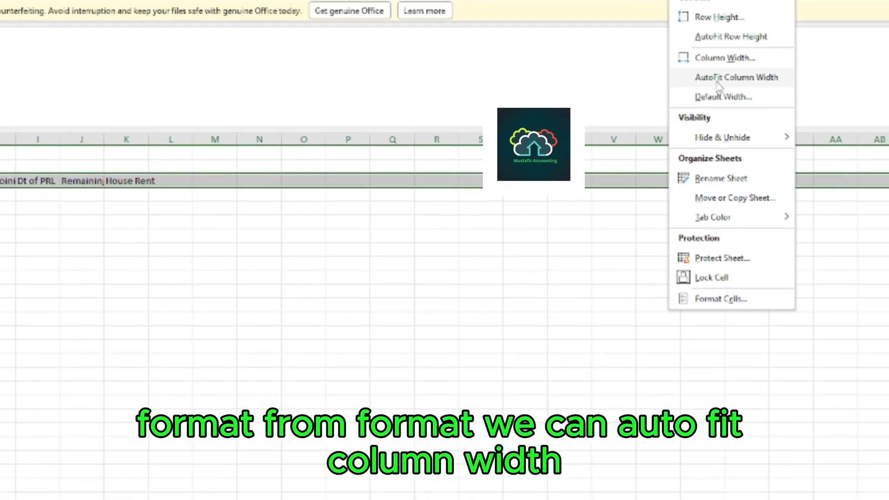
click(743, 79)
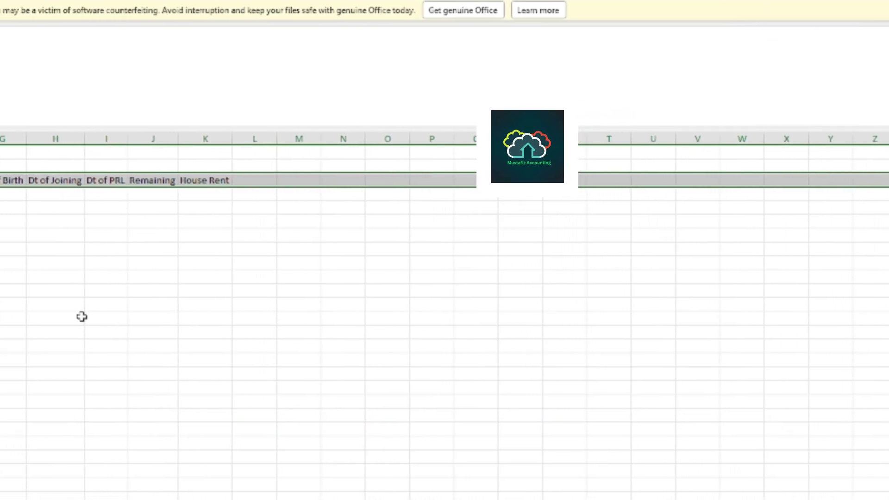
click(82, 317)
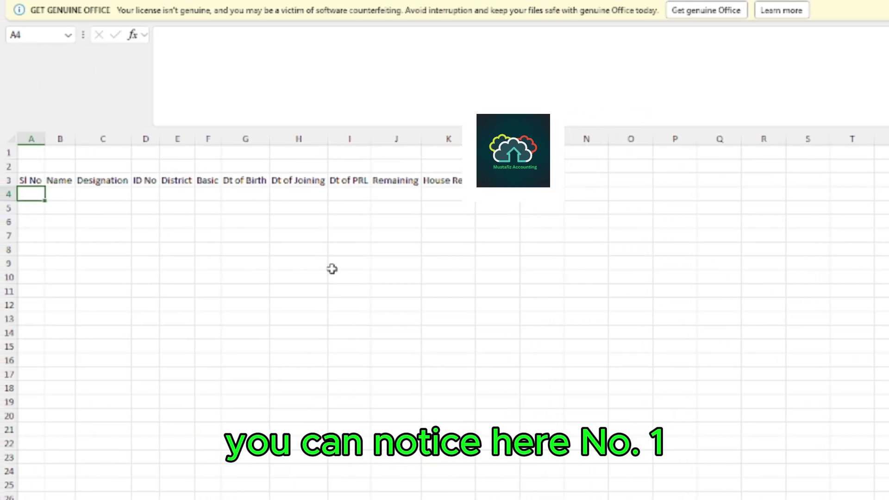
Enter serial numbers 1 and 2 in cells A4 and A5.
text(1)
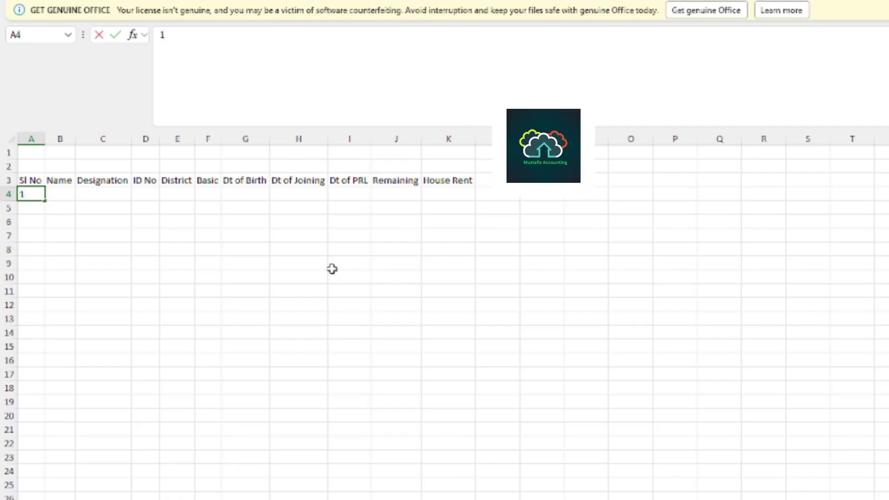
key(Return)
text(2)
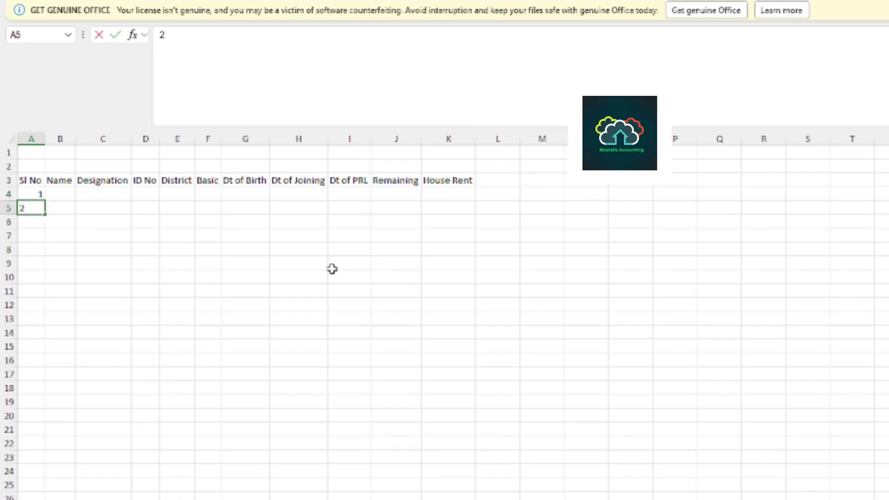
key(Return)
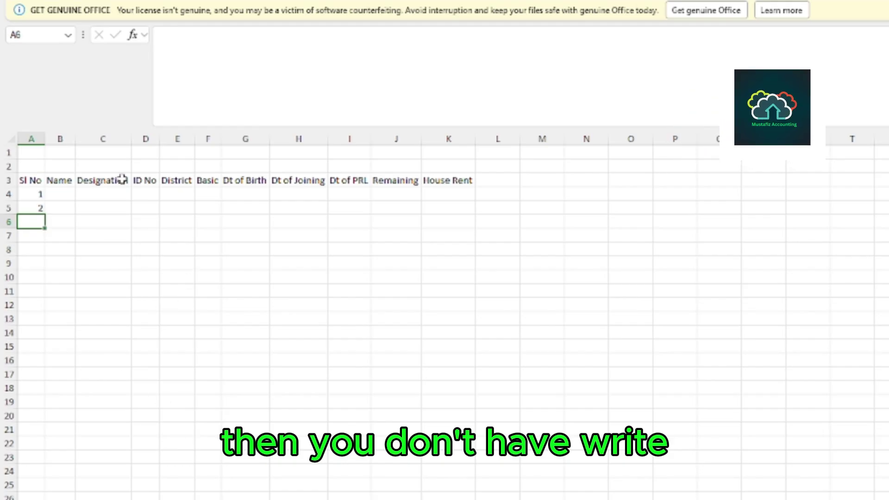
click(39, 195)
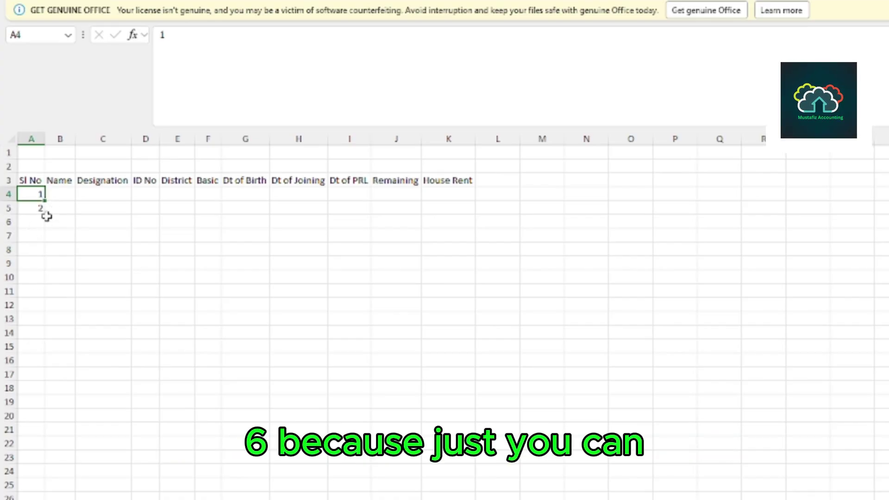
click(69, 224)
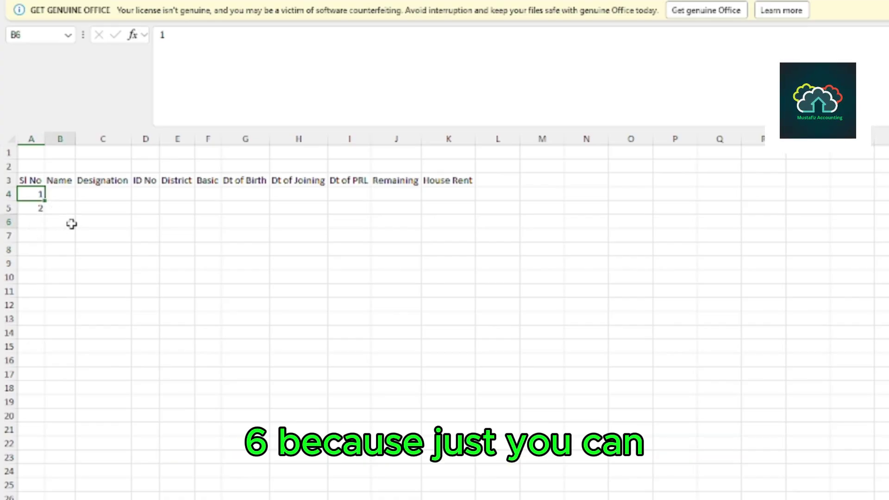
click(30, 194)
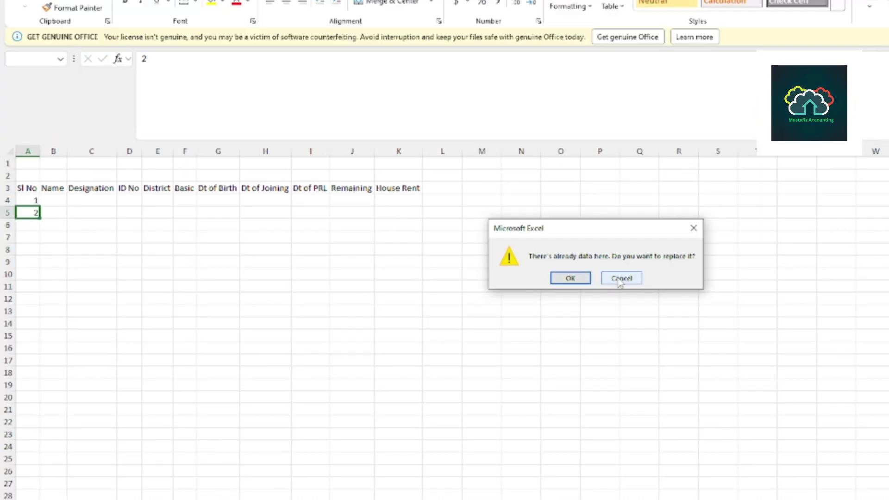
click(621, 278)
click(576, 284)
Fill the Sl No series from A4:A5 down column A to 25.
click(27, 200)
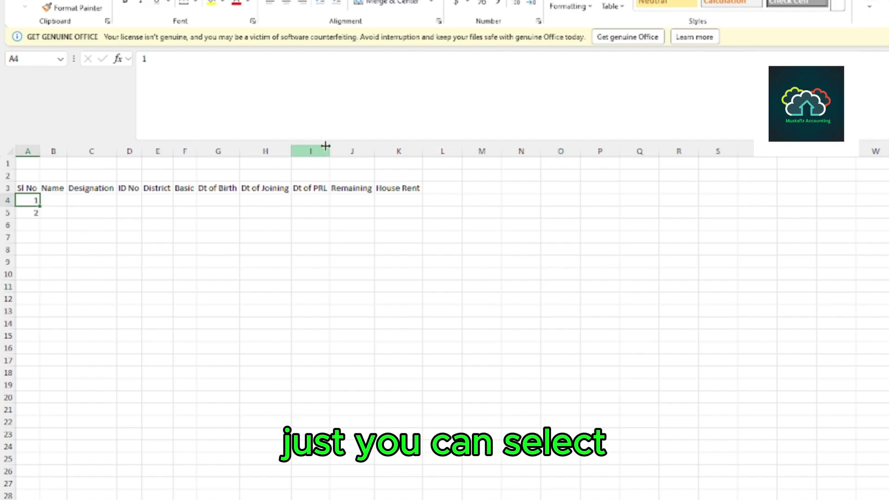
key(shift+Down)
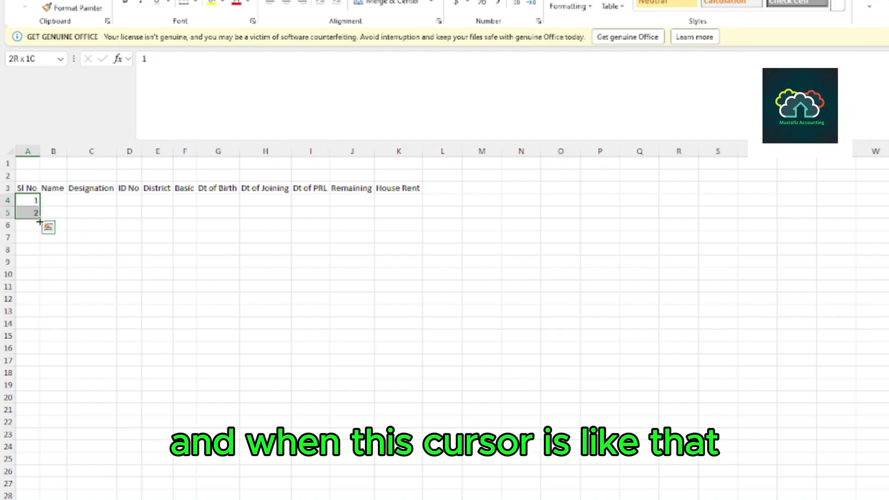
drag(40, 221, 43, 496)
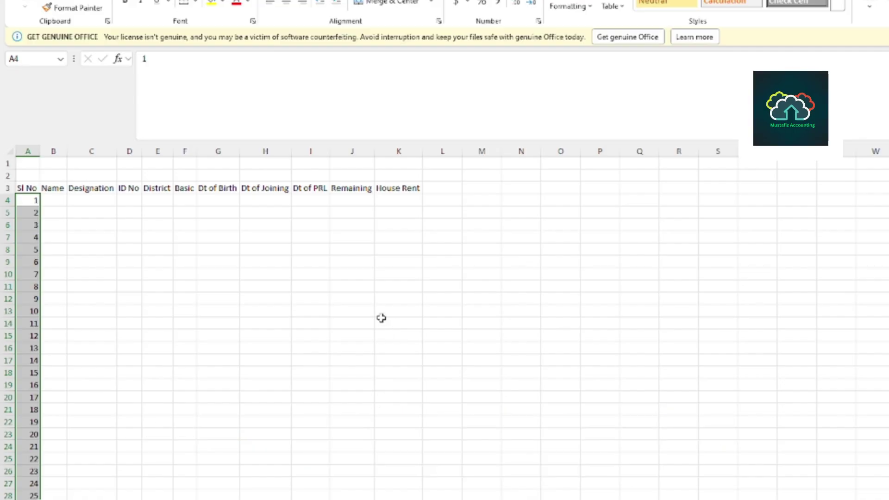
click(186, 286)
Type the first three employees' names into cells B4 to B6.
click(54, 201)
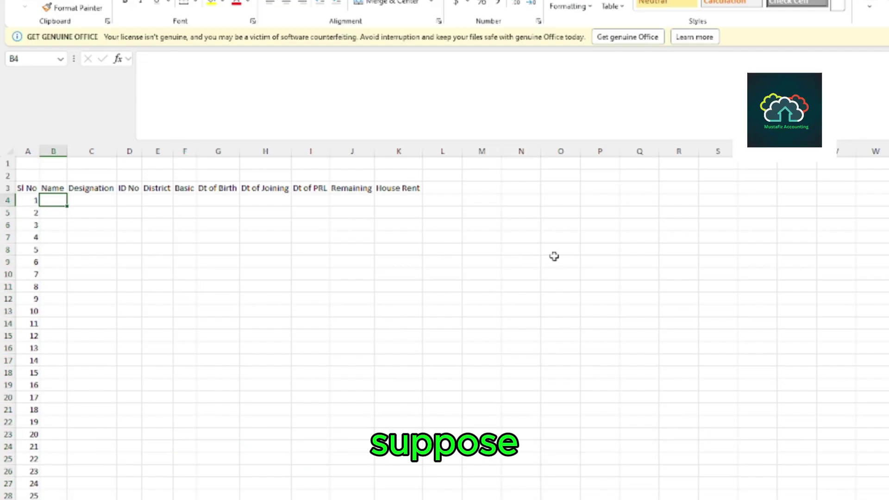
text(Mr)
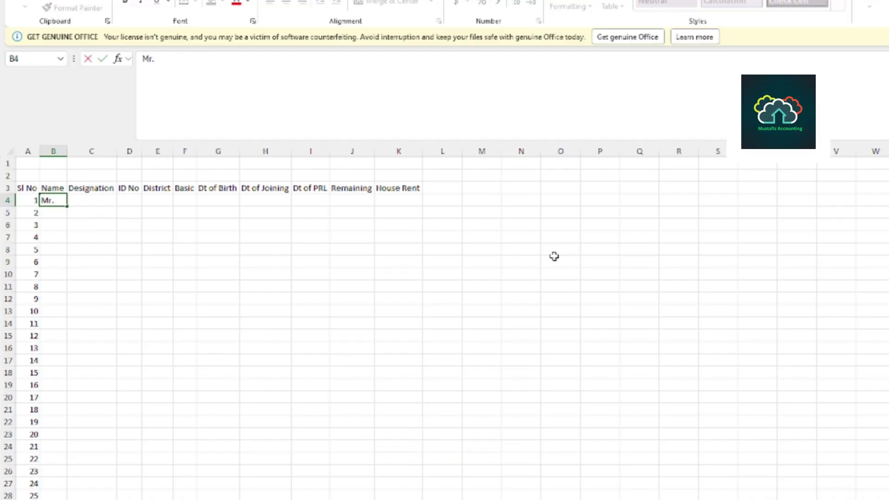
text(. Ru)
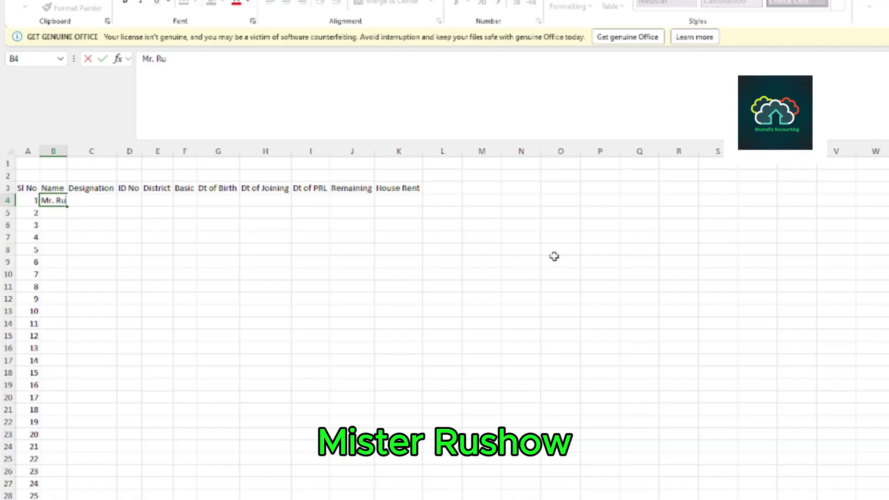
text(so)
key(Return)
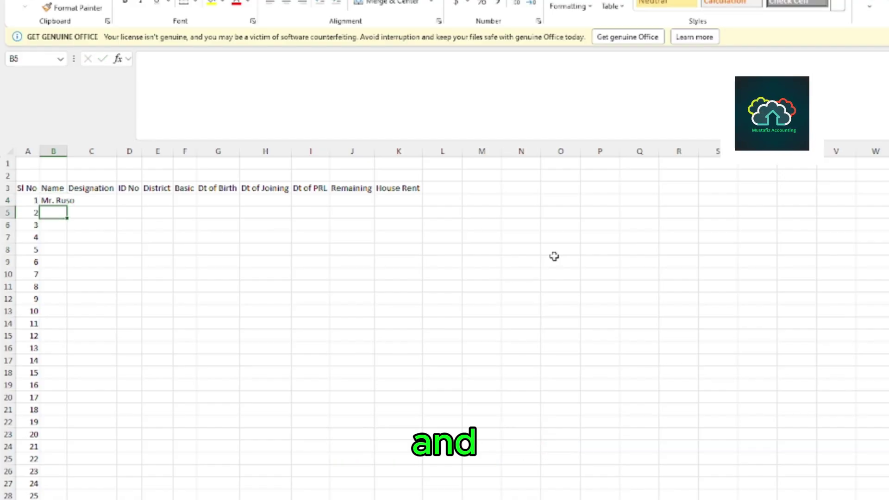
text(Bashir)
key(Return)
text(Salam)
key(Return)
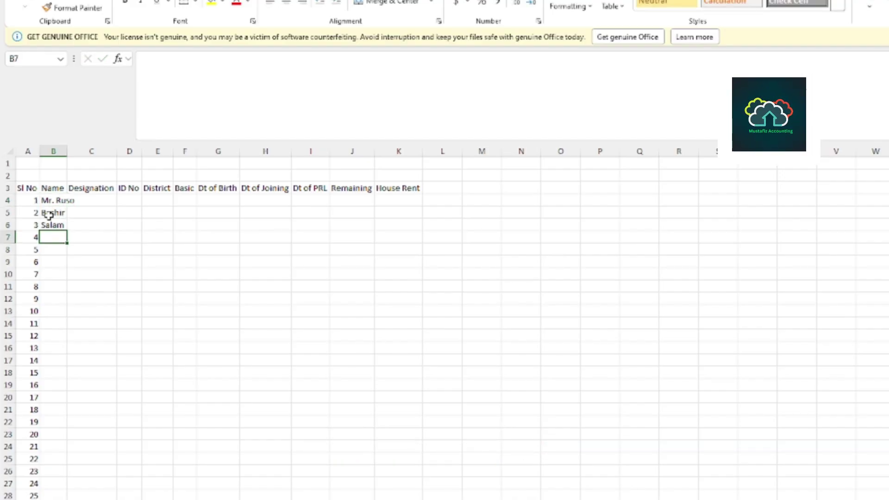
Edit B5 to add the second employee's missing first name, then begin editing B6.
click(48, 213)
double_click(41, 213)
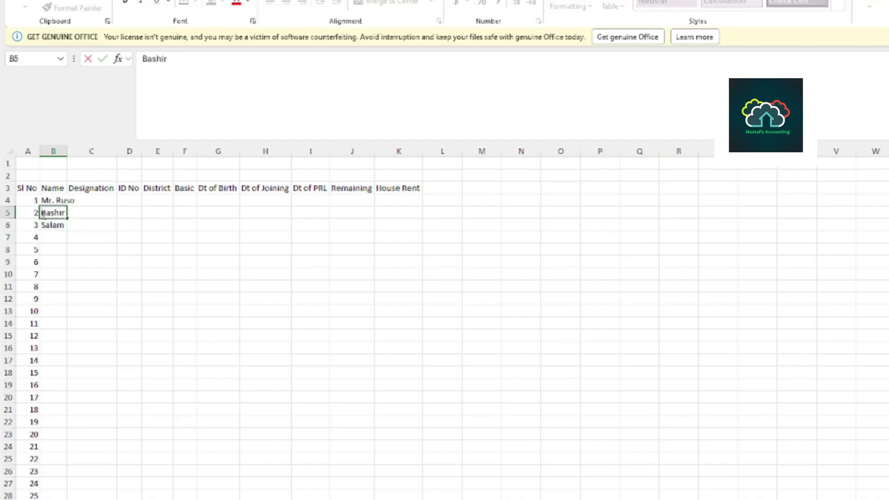
text(Ab)
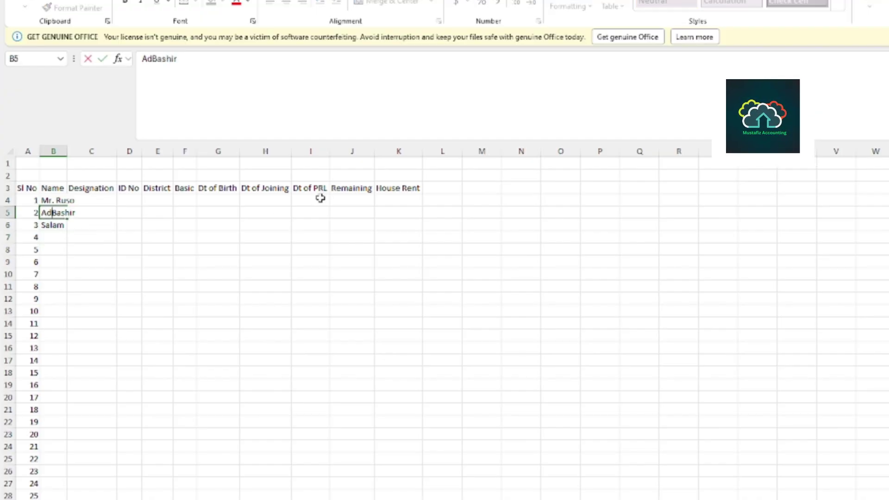
key(BackSpace)
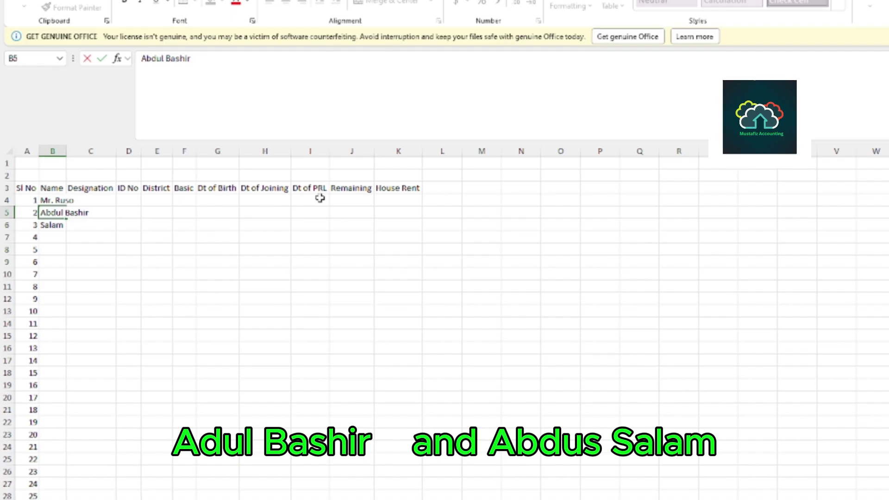
double_click(49, 226)
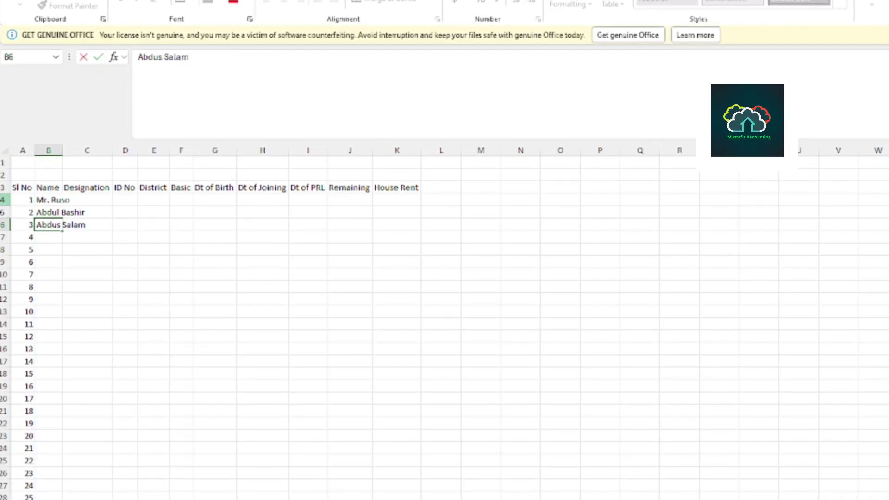
Enter the next employees' names down column B, continuing to row 13.
click(51, 236)
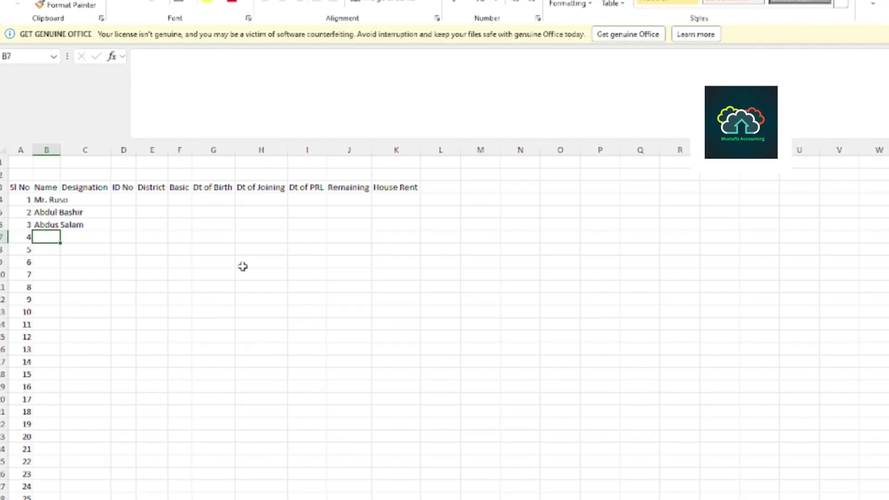
text(Suro)
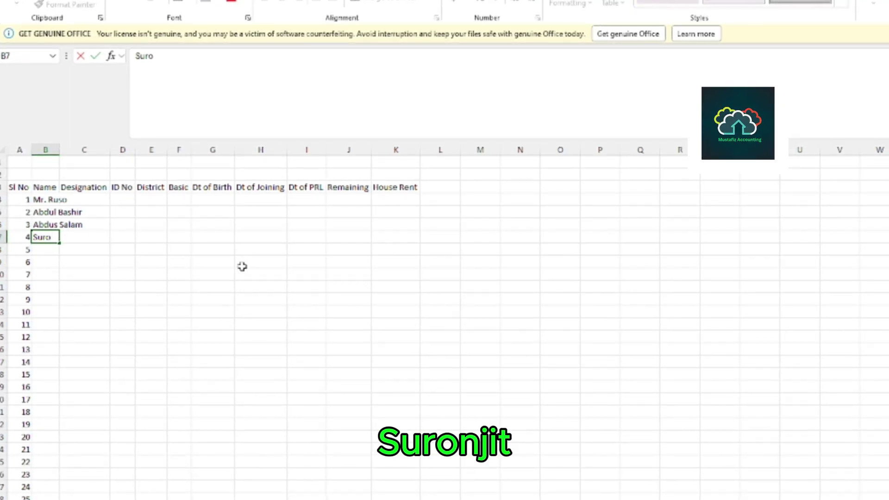
text(nki)
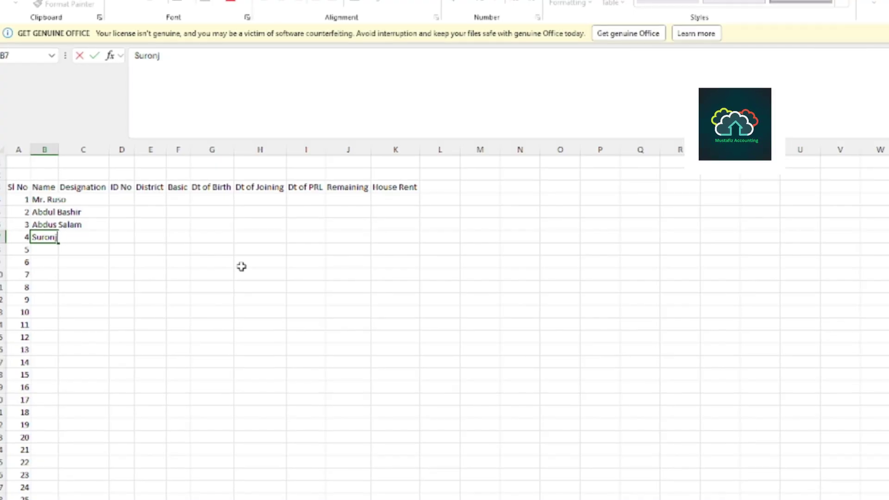
key(Return)
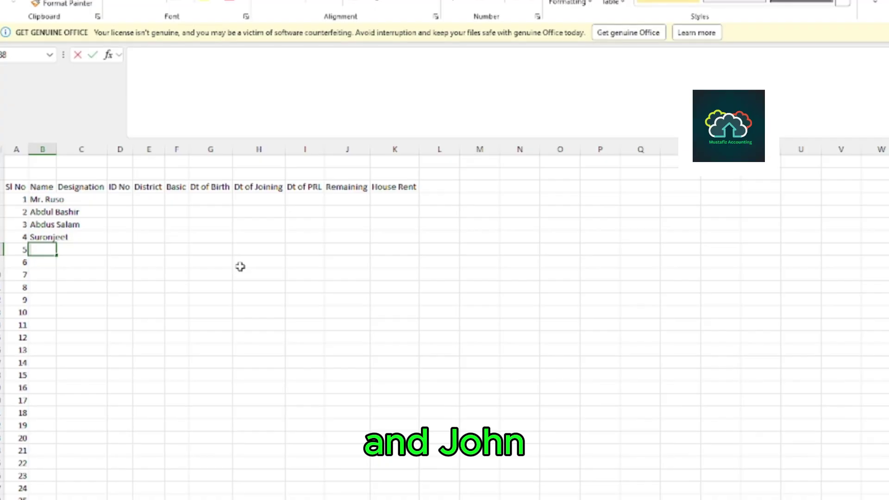
text(John)
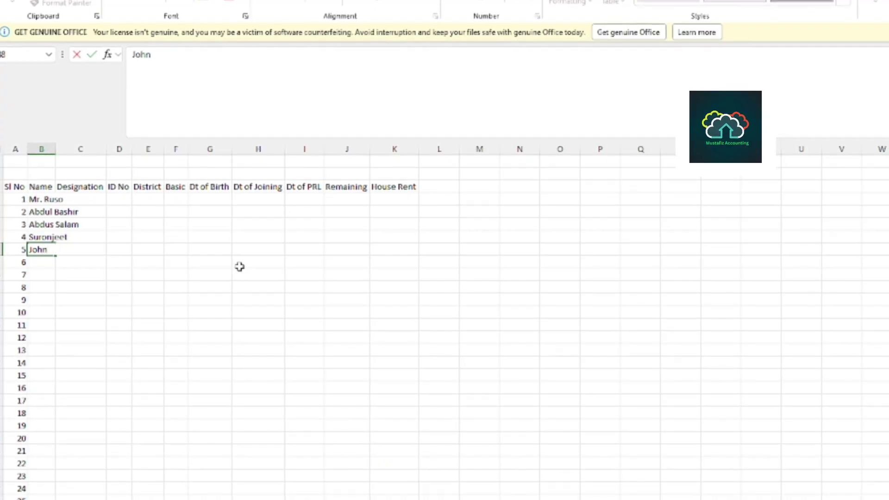
key(Return)
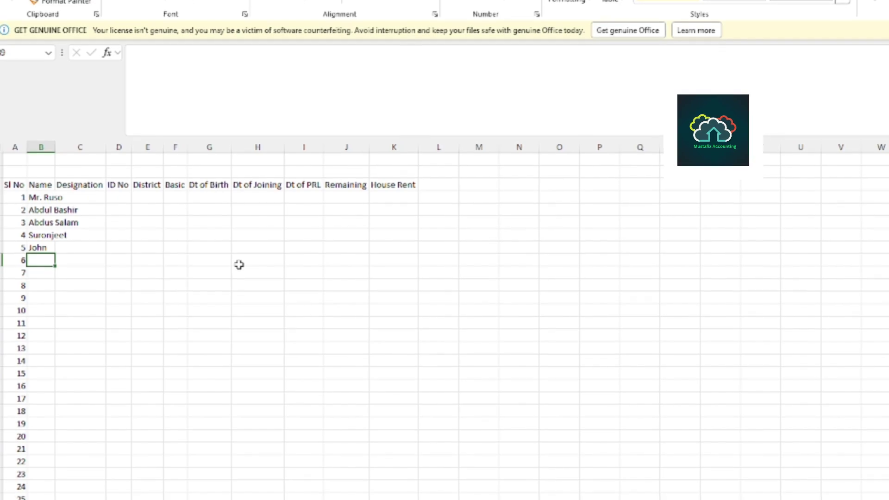
text(Ba)
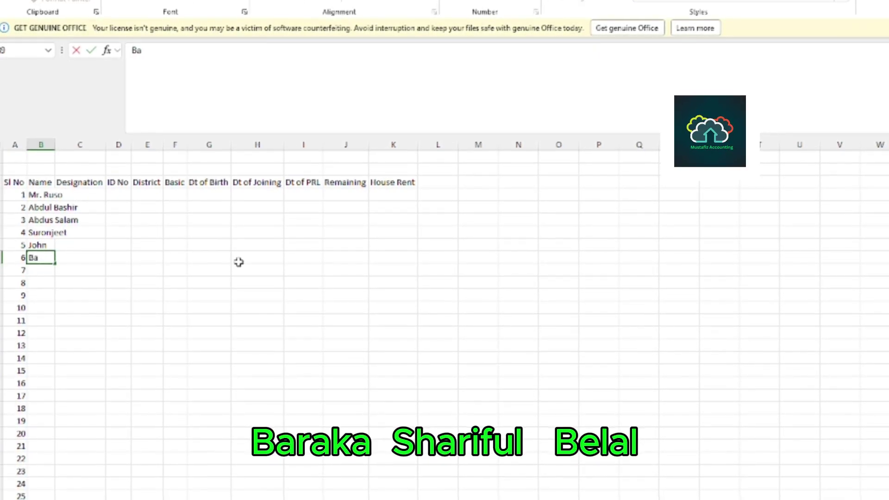
text(rakat)
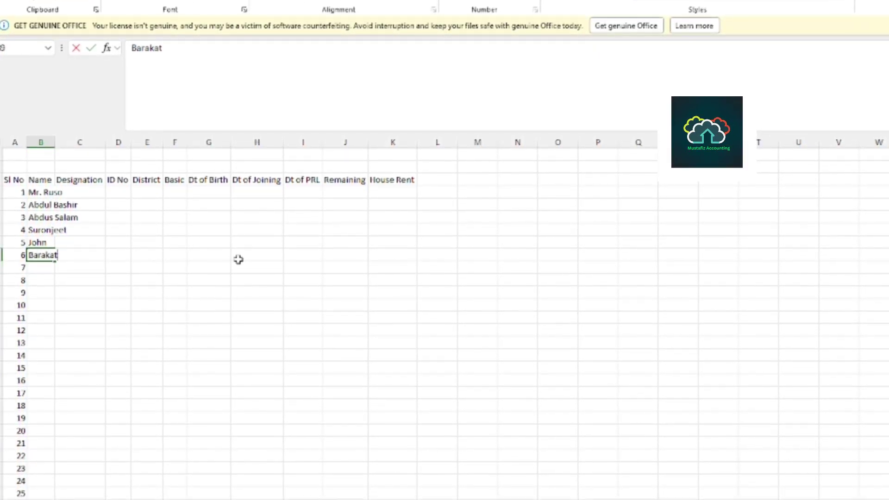
key(Return)
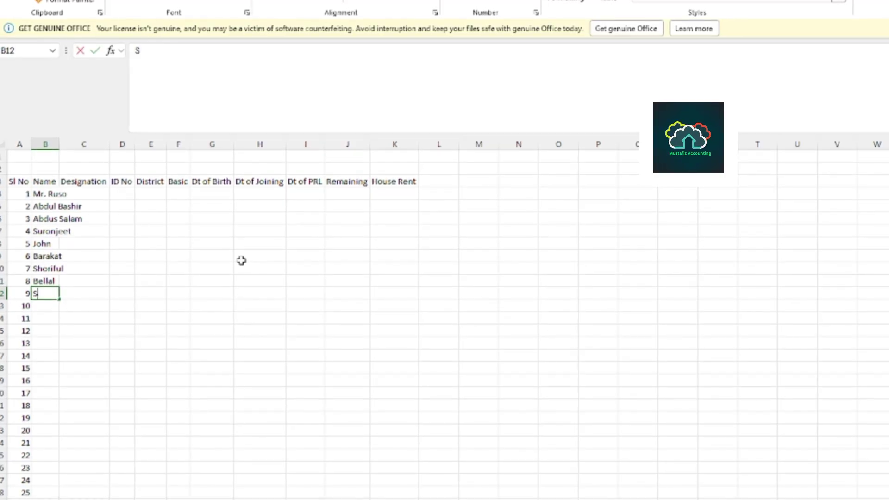
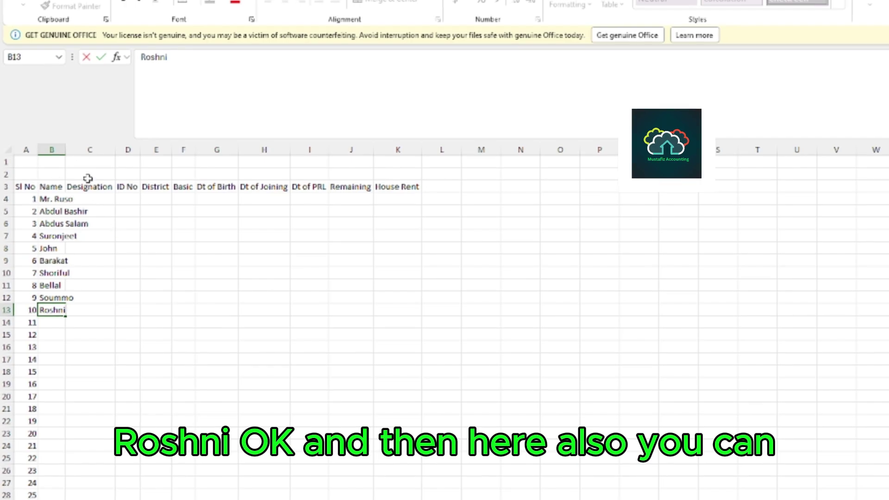
Select the table range A2:P27 and AutoFit all its column widths.
click(184, 259)
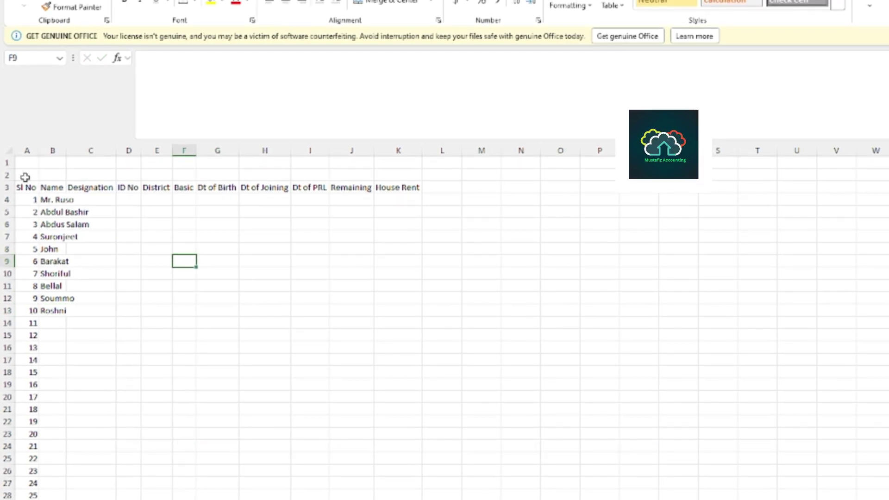
drag(25, 177, 626, 431)
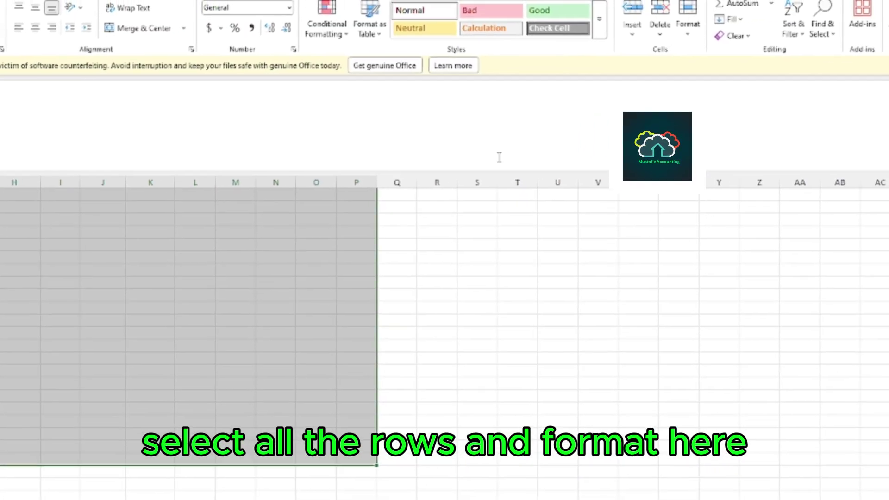
click(680, 21)
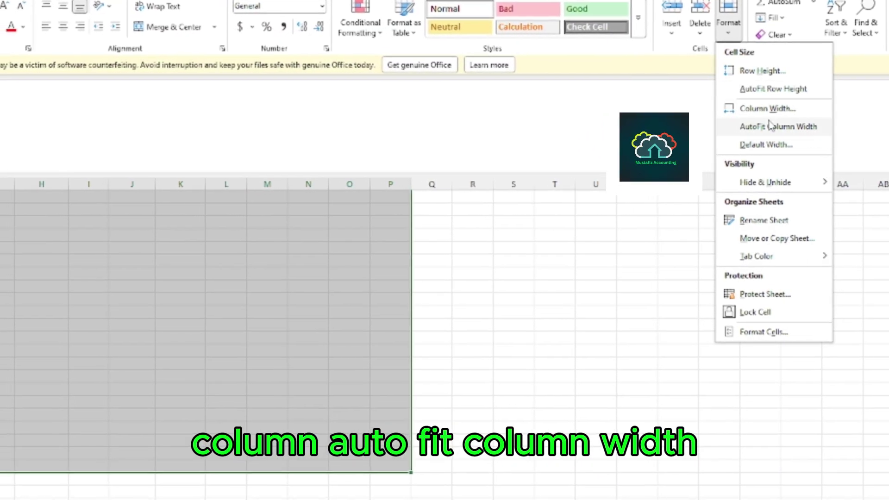
click(781, 126)
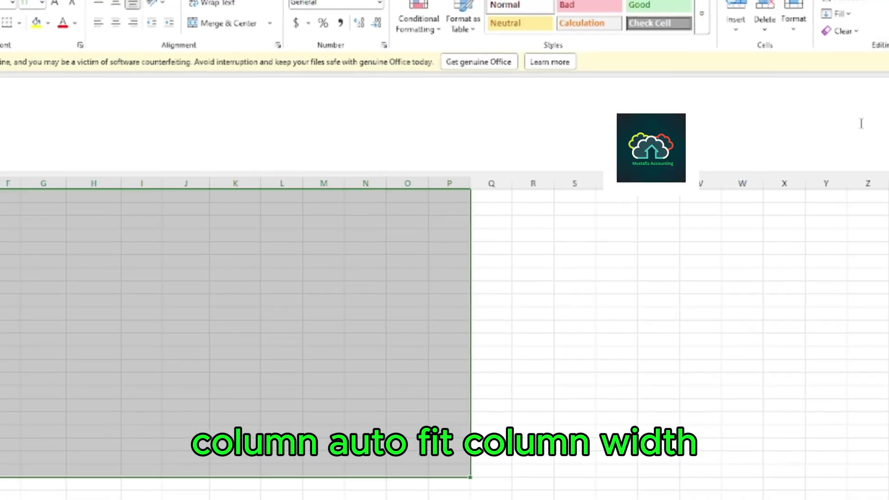
click(2, 289)
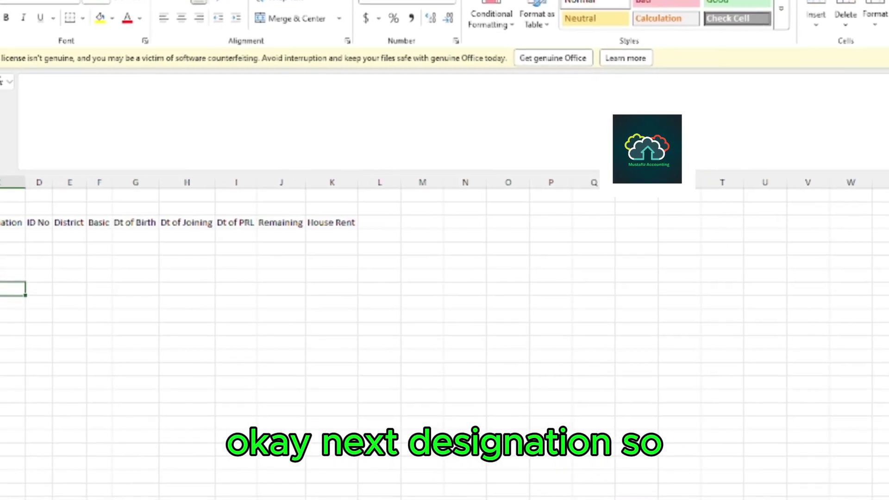
click(14, 236)
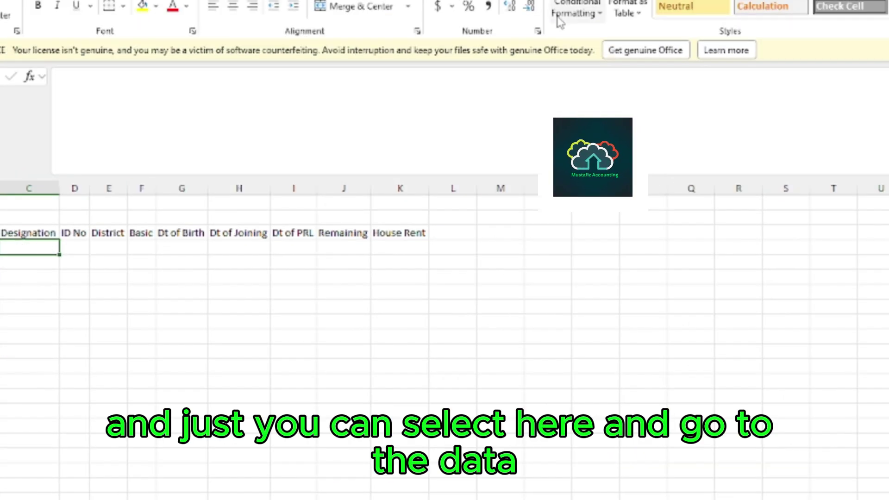
Set Data Validation to List with source 'Director,Addi Dir,Dy Dr Asstt Dirtr,Asstt Dirtr,Admin Offr,Comp Opr'.
click(132, 1)
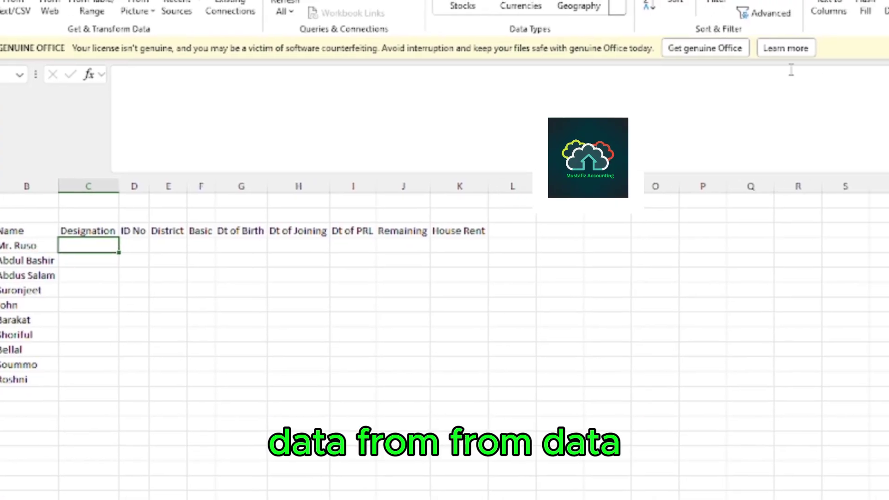
click(831, 18)
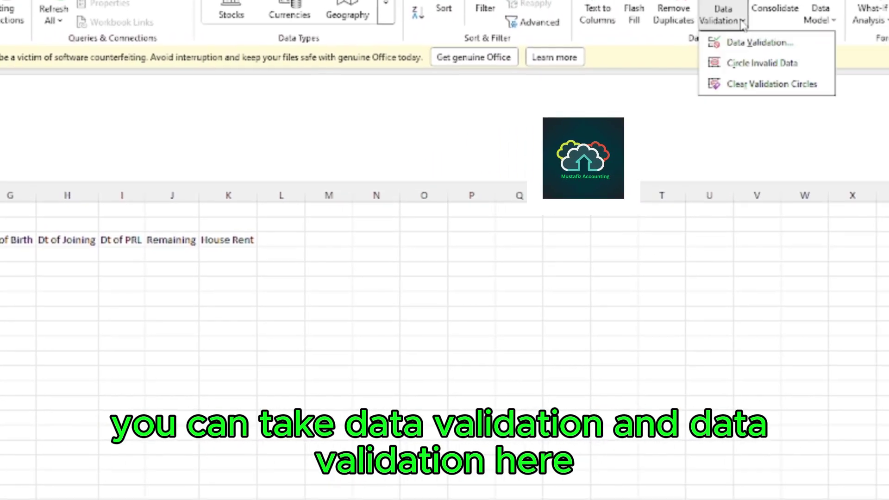
click(753, 49)
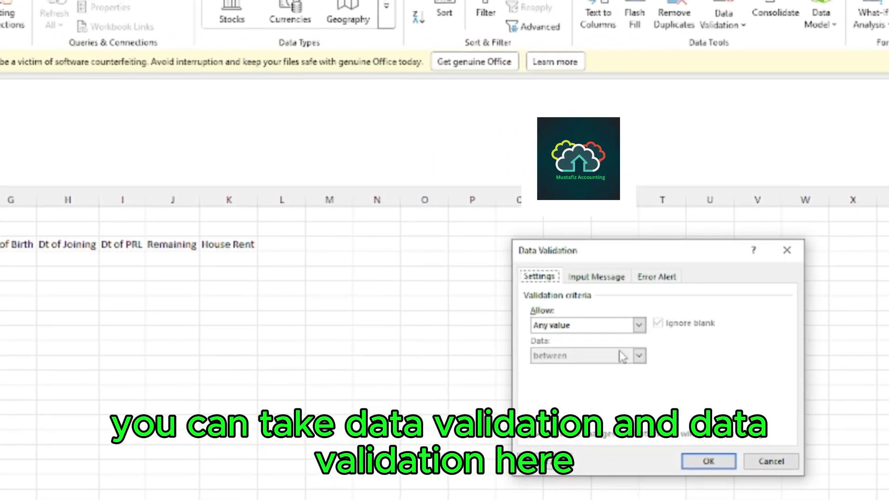
click(639, 328)
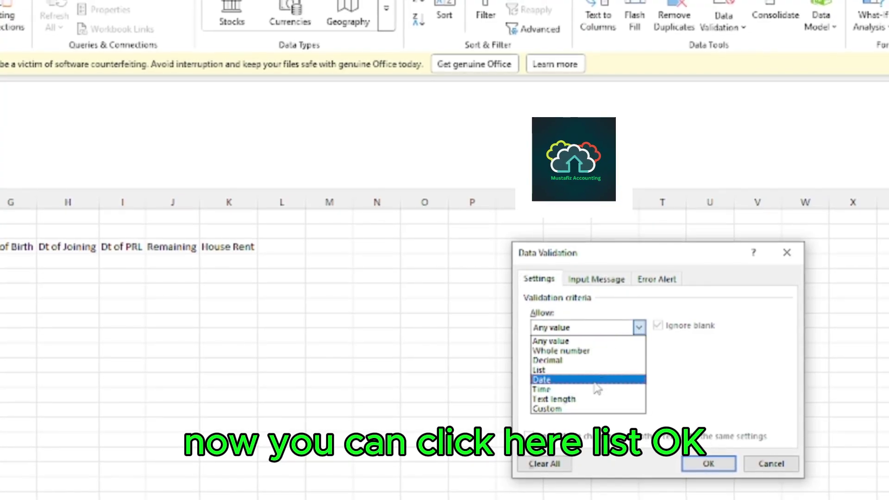
click(542, 368)
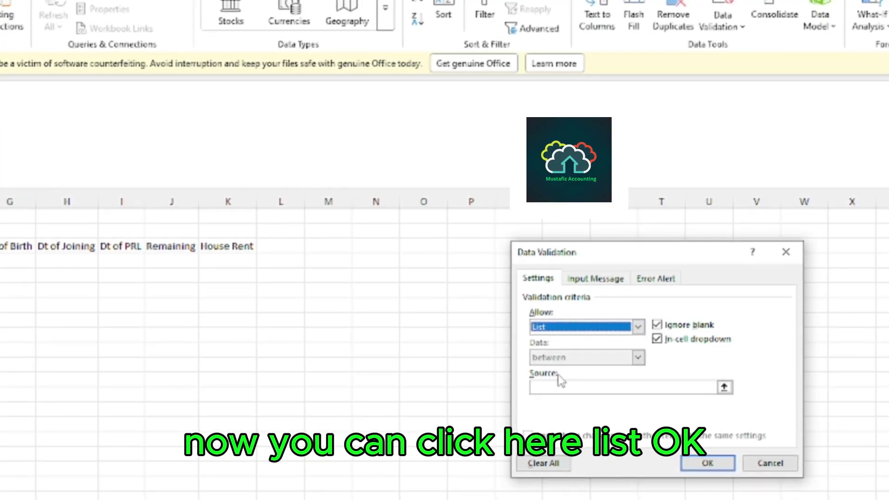
click(592, 386)
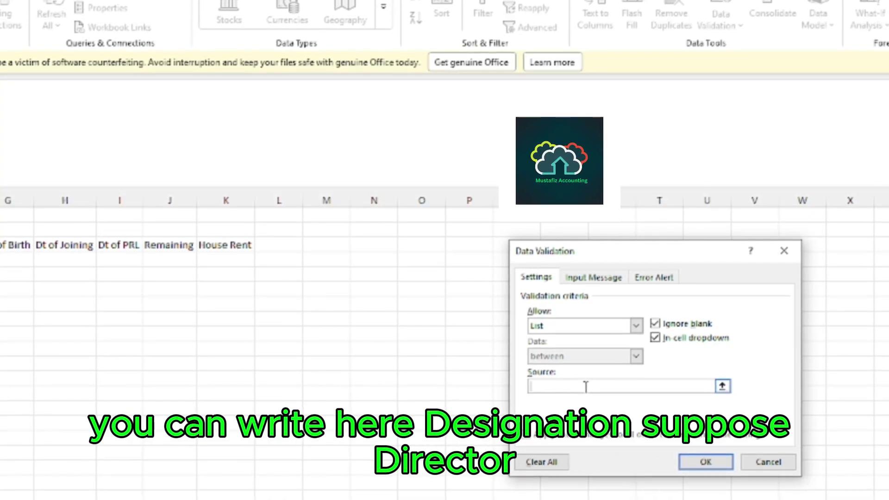
text(Director)
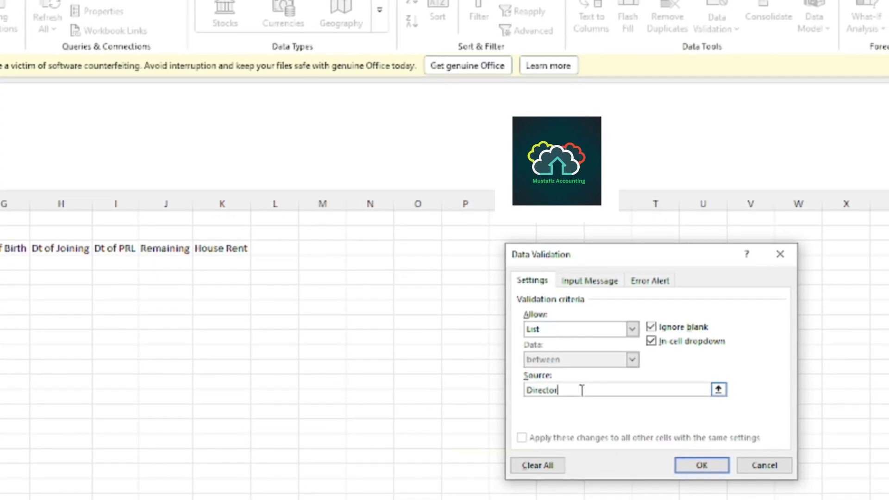
text(,A)
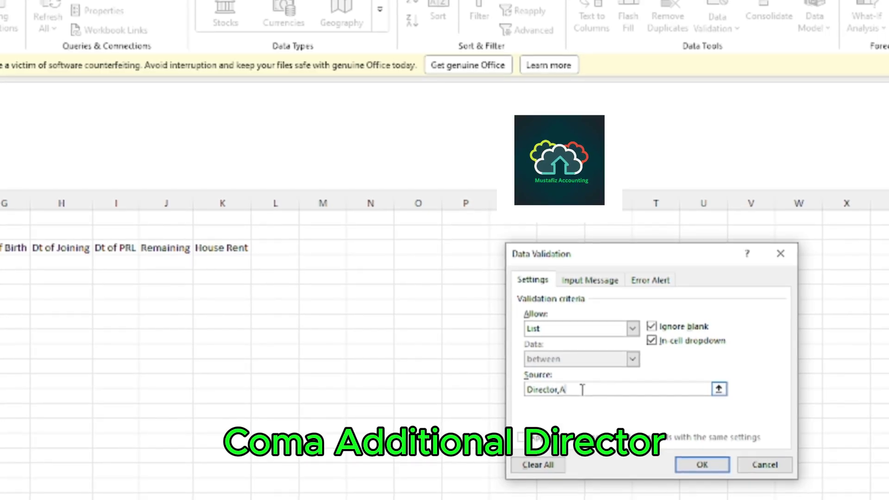
text(ddi Dir)
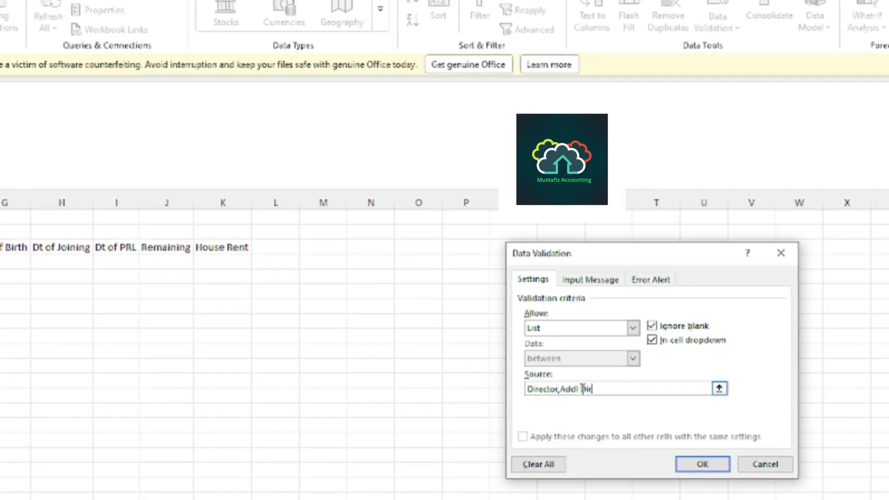
text(,)
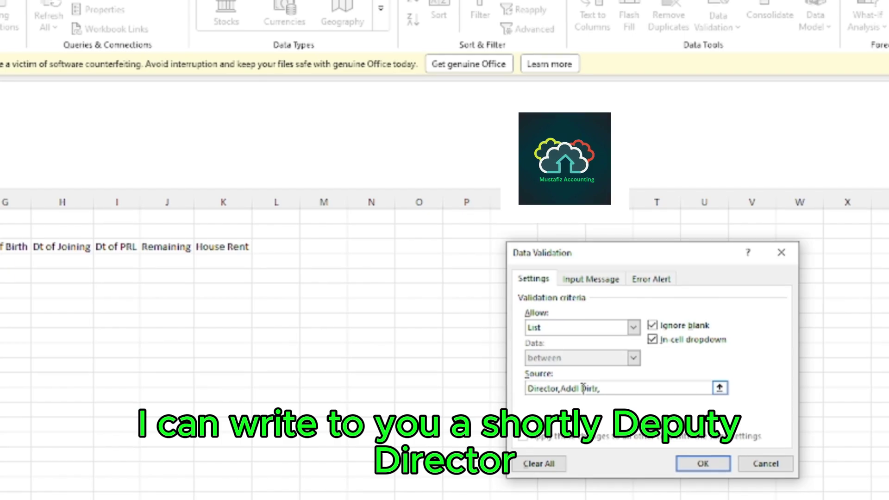
text(Dy)
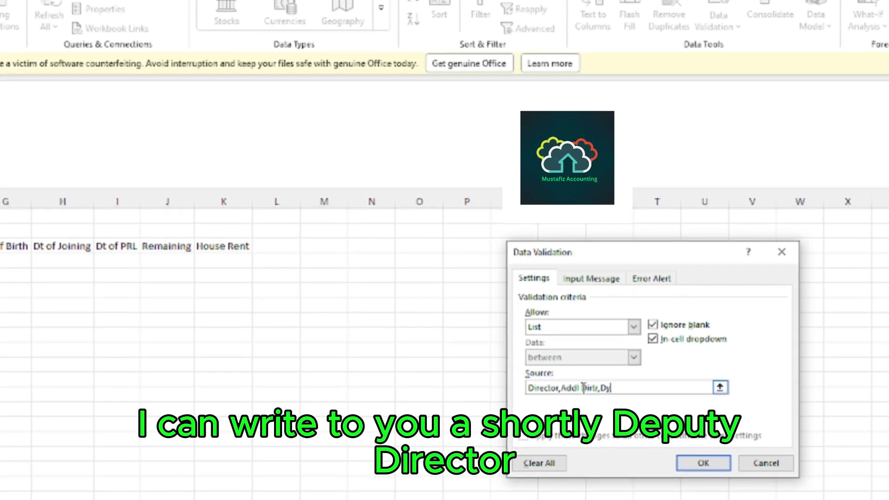
text( Dirtr,)
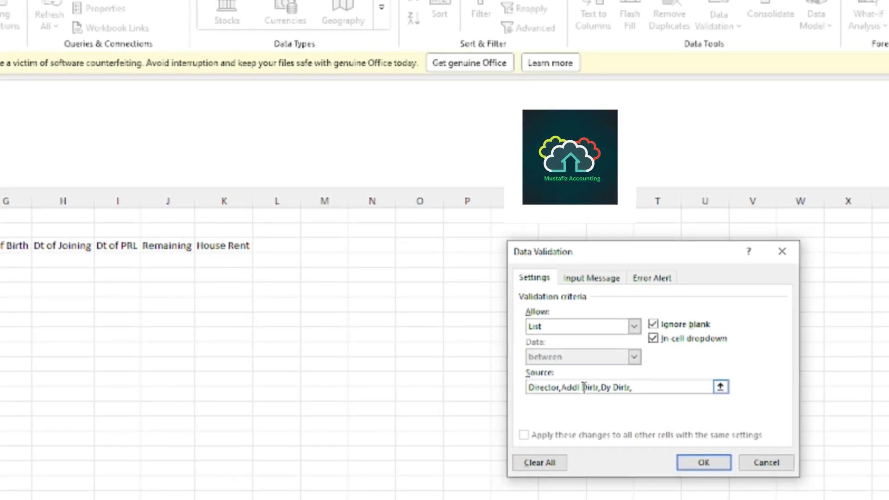
text(Sr)
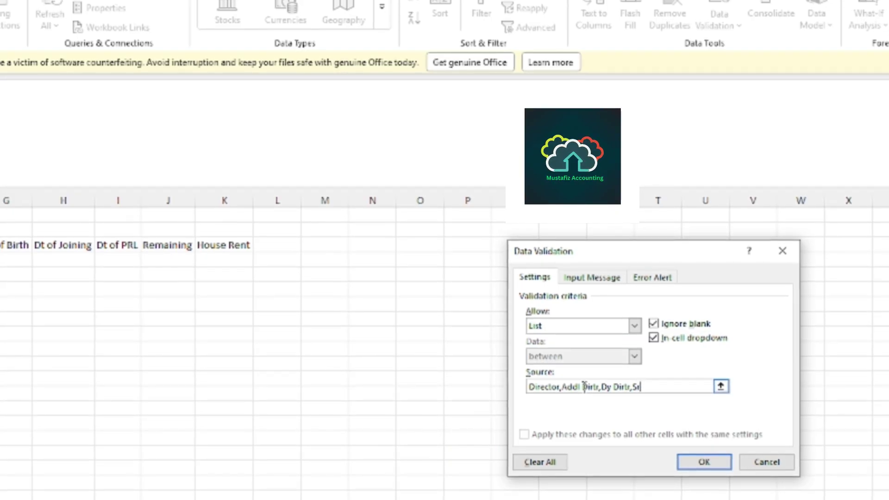
text( Asstt)
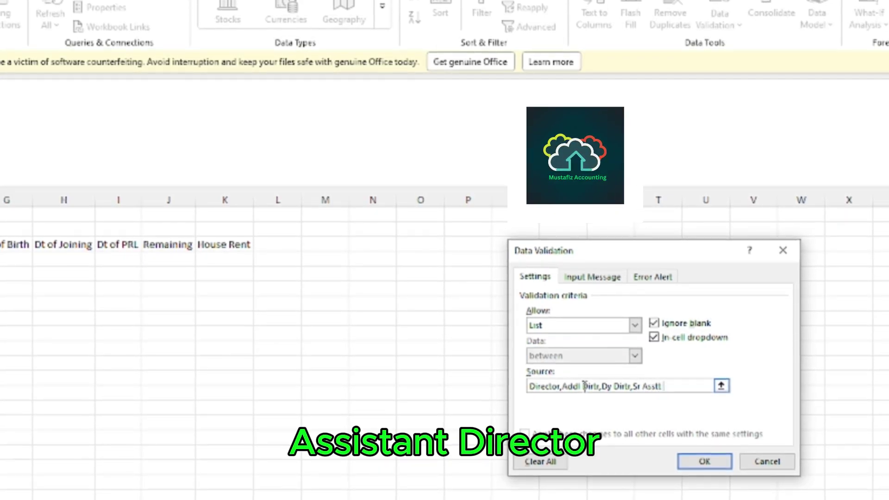
text( Dirtr,Ass)
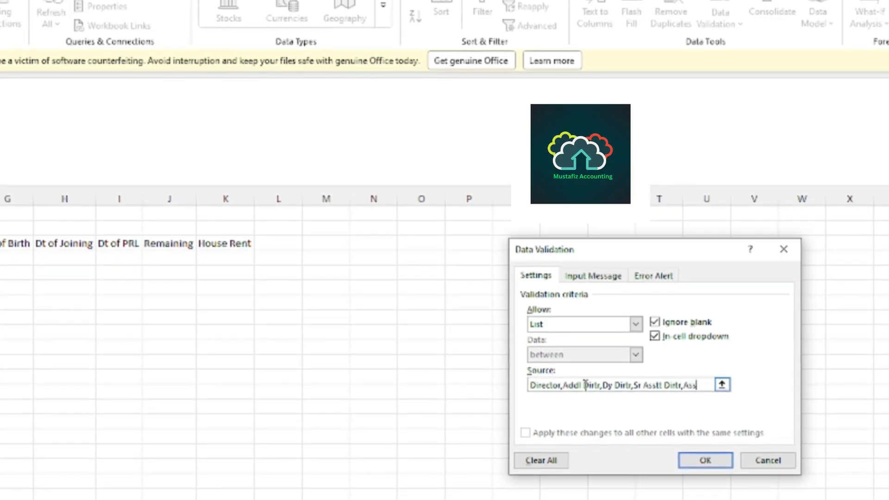
text(tt Dirtr)
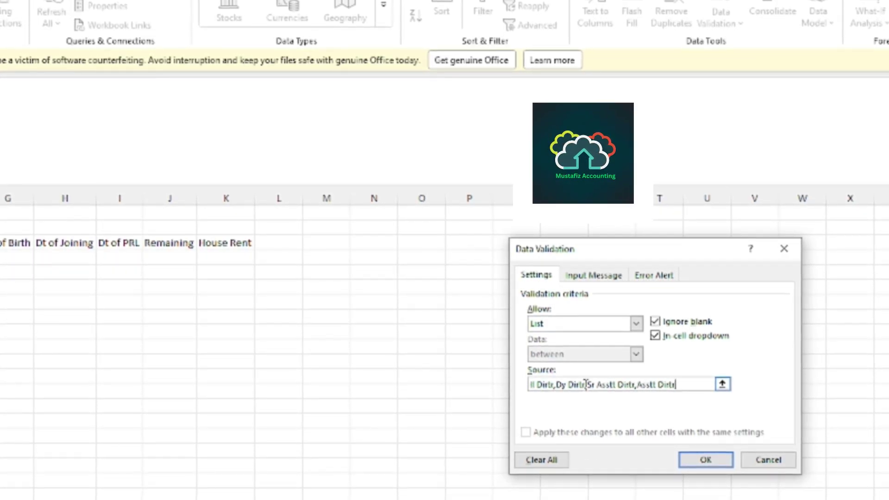
text(,)
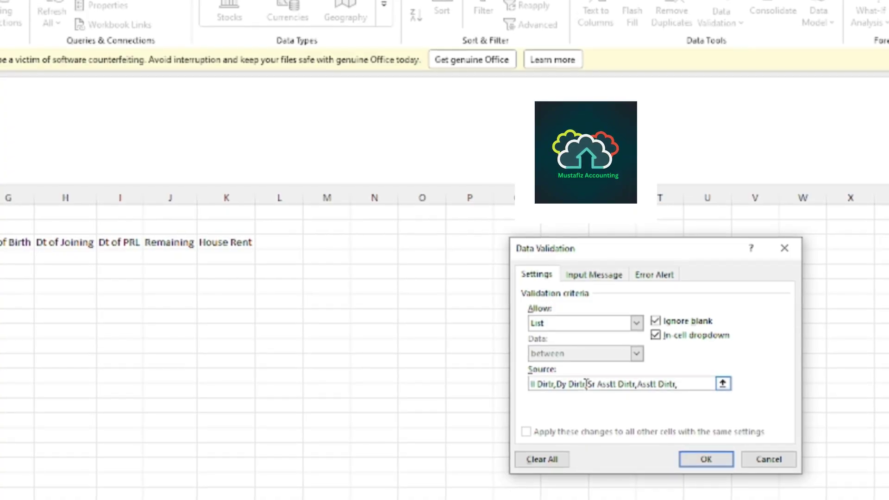
text(Admin)
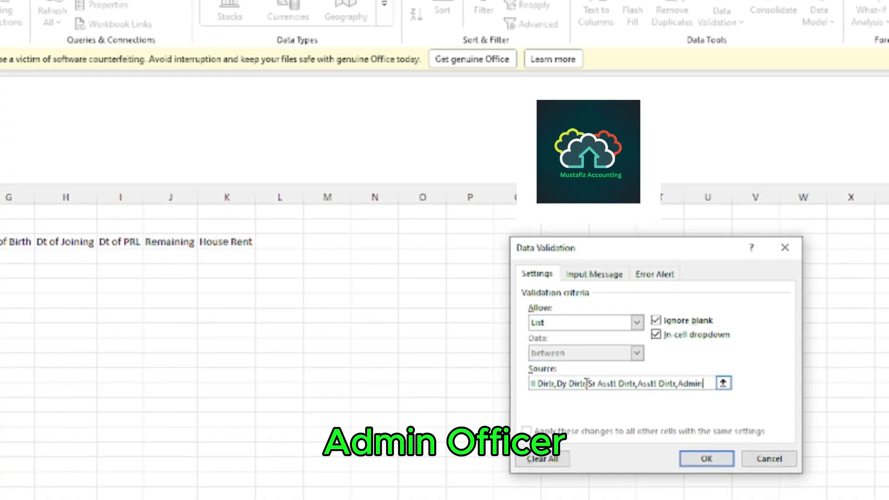
text( Offr,)
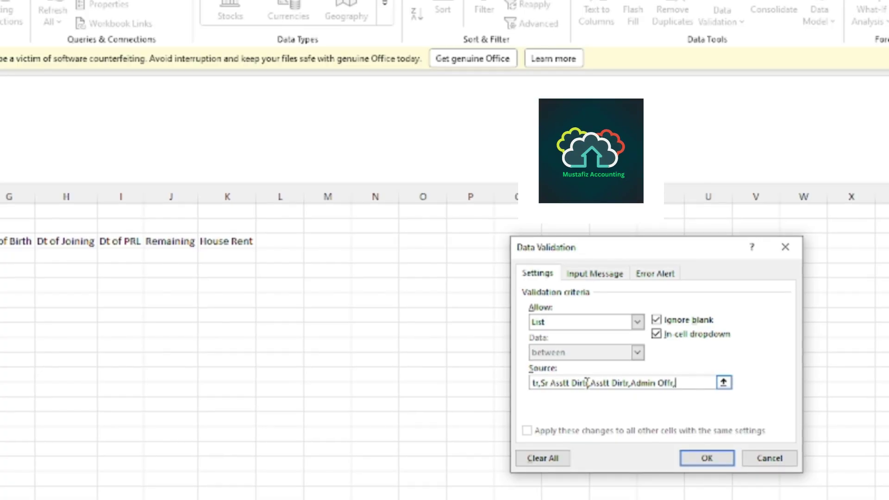
text(Com)
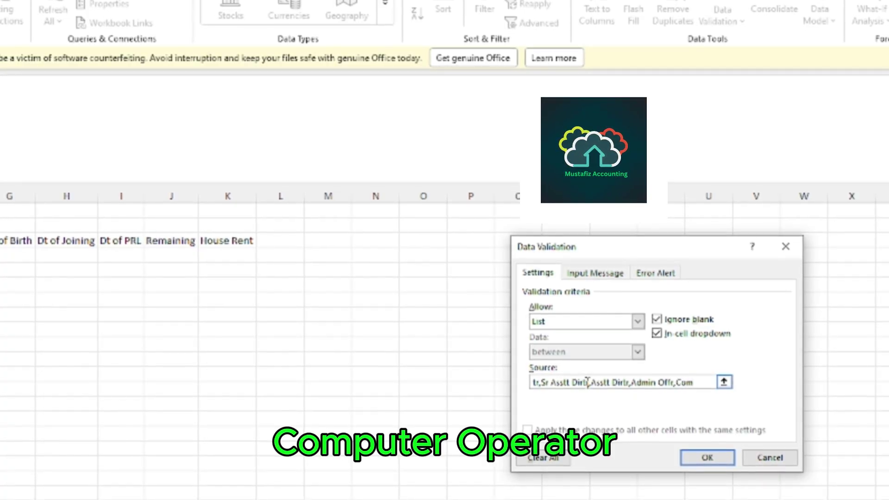
text(p Oprtr)
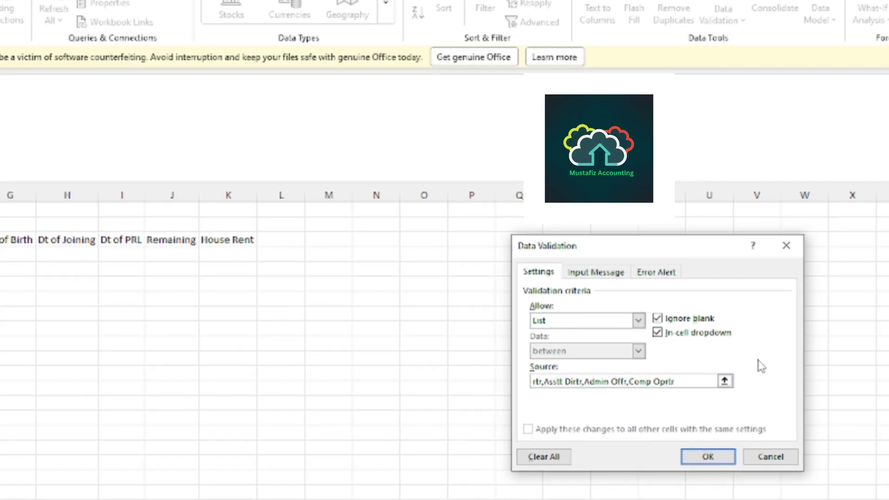
Apply the designation list rule and copy the dropdown from the first Designation cell down column C.
click(701, 457)
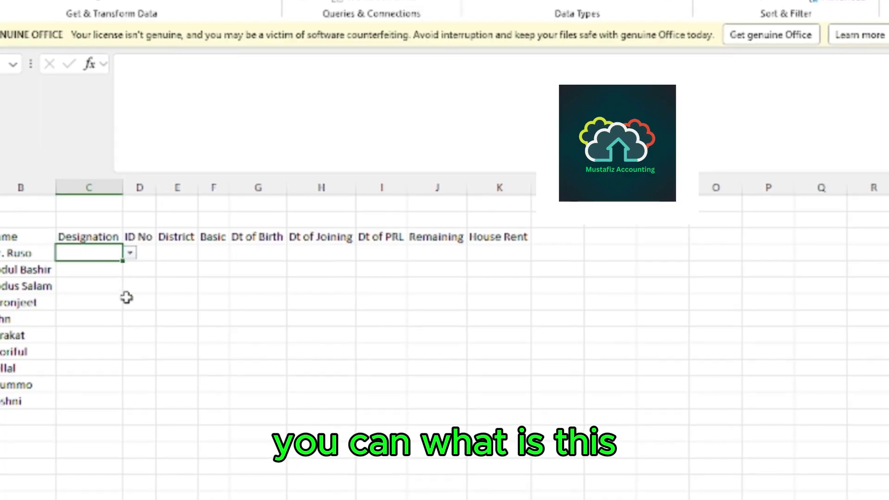
click(63, 317)
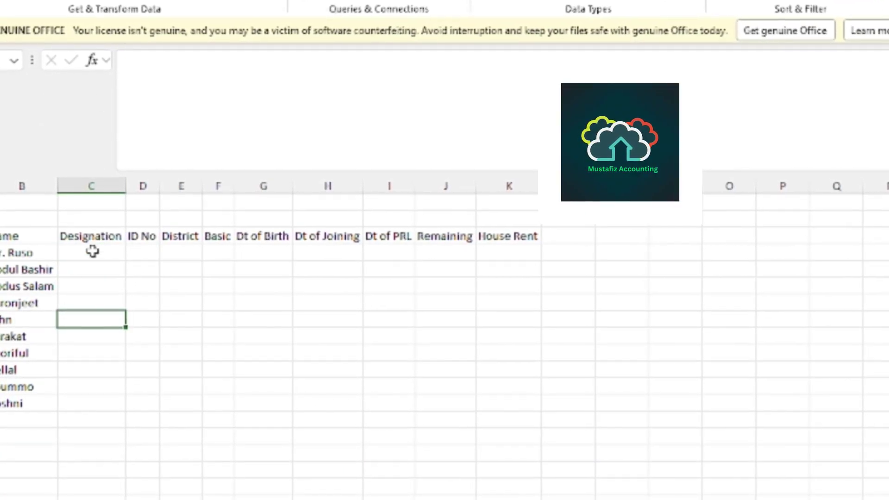
click(94, 252)
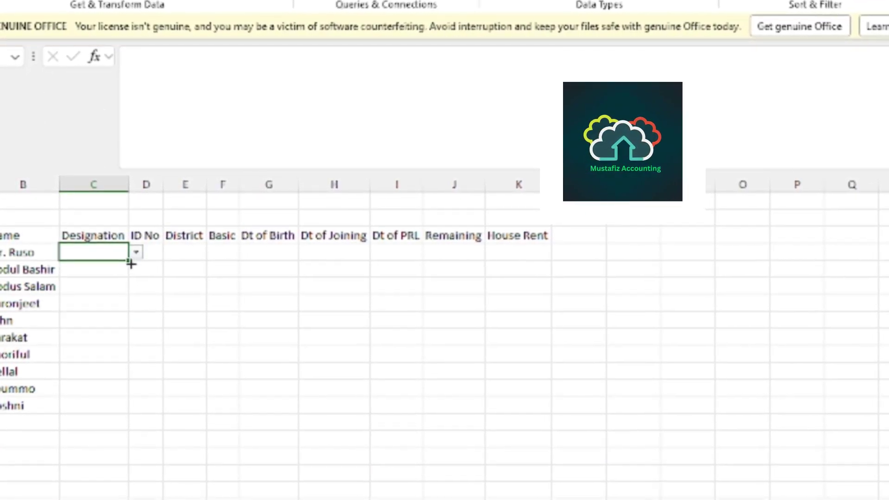
mouse_move(131, 263)
mouse_down()
mouse_move(149, 462)
mouse_move(139, 499)
mouse_up()
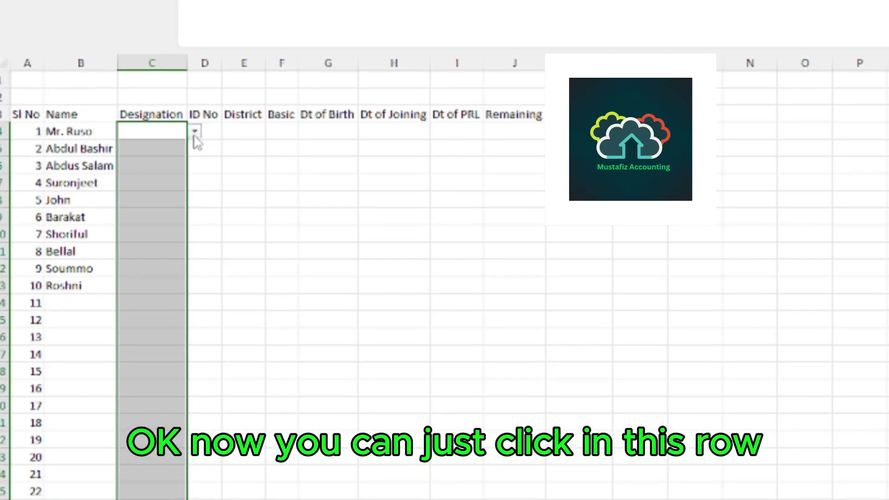
Pick designations Director, Addl Dirtr, Dy Dirtr, Sr Asstt Dirtr and Asstt Dirtr for the first five employees.
click(195, 133)
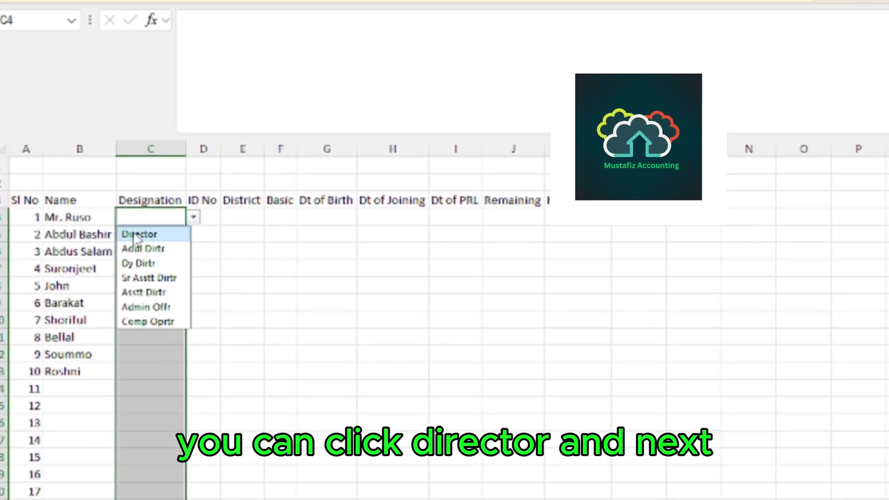
click(138, 235)
click(143, 236)
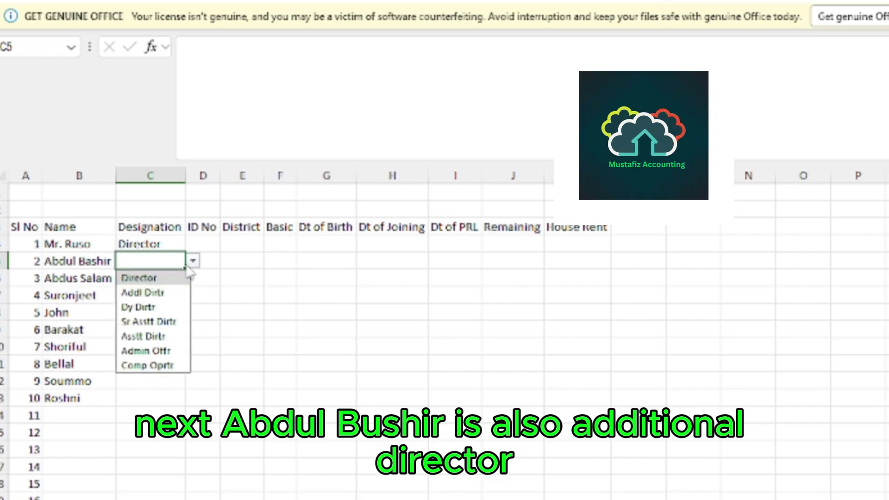
click(143, 293)
click(136, 284)
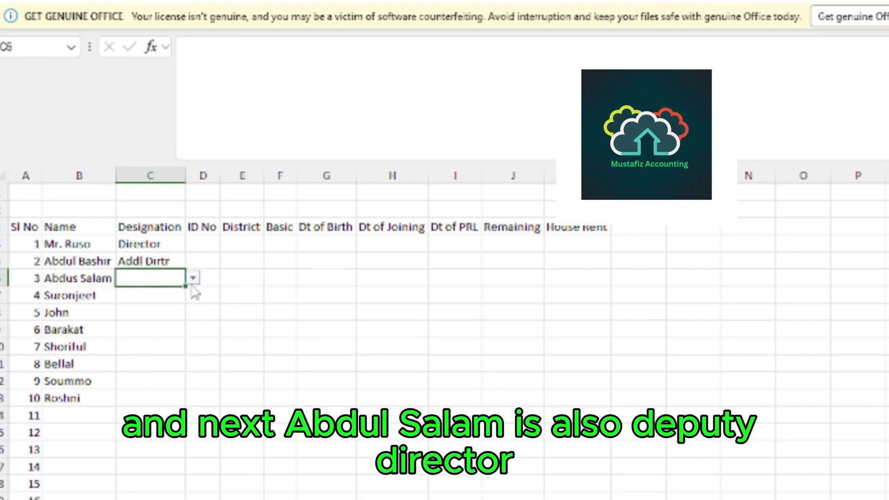
click(193, 278)
click(133, 326)
click(133, 327)
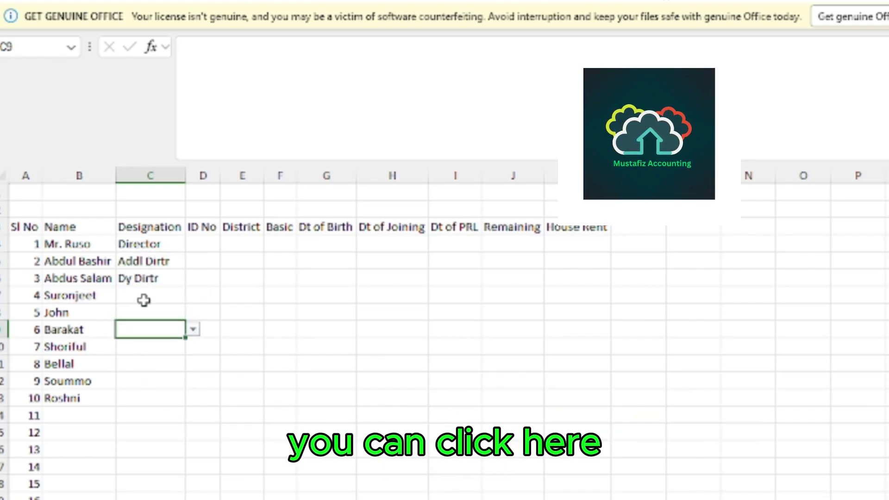
click(144, 296)
click(193, 295)
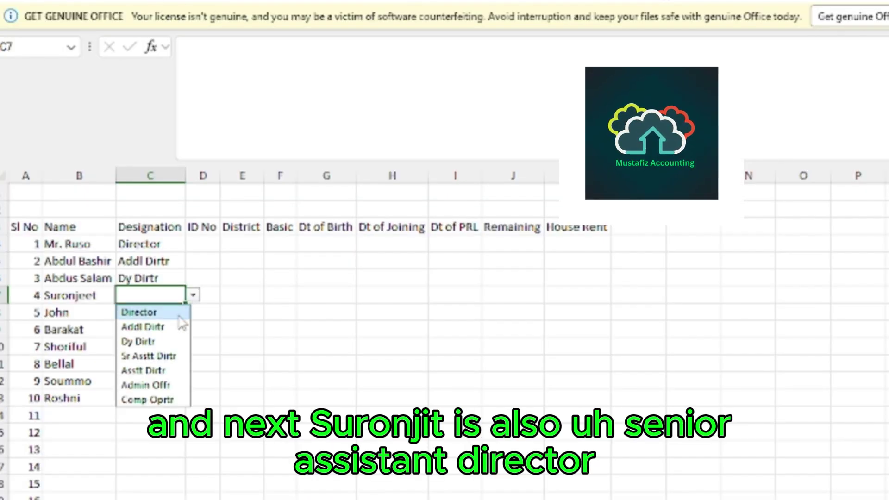
click(143, 356)
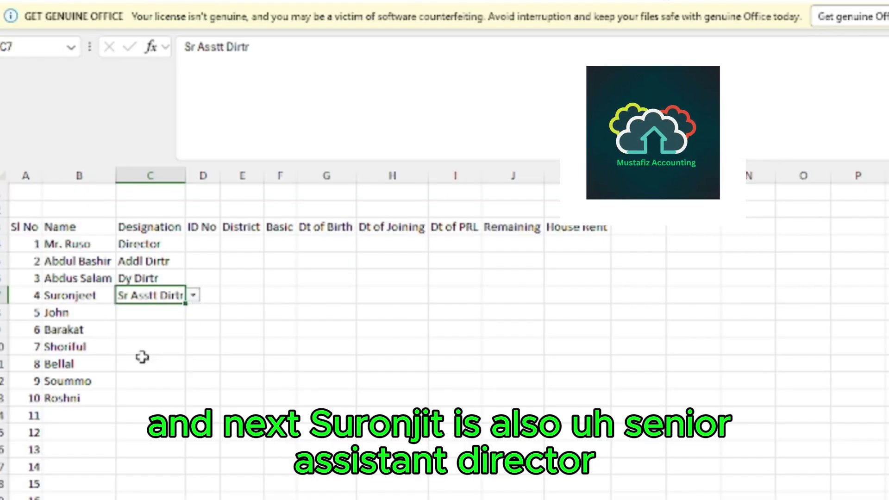
click(143, 312)
click(192, 313)
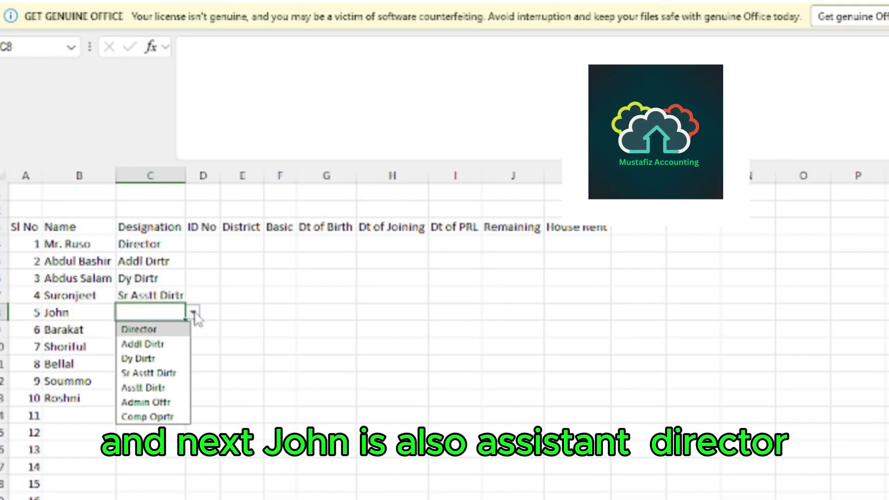
click(139, 387)
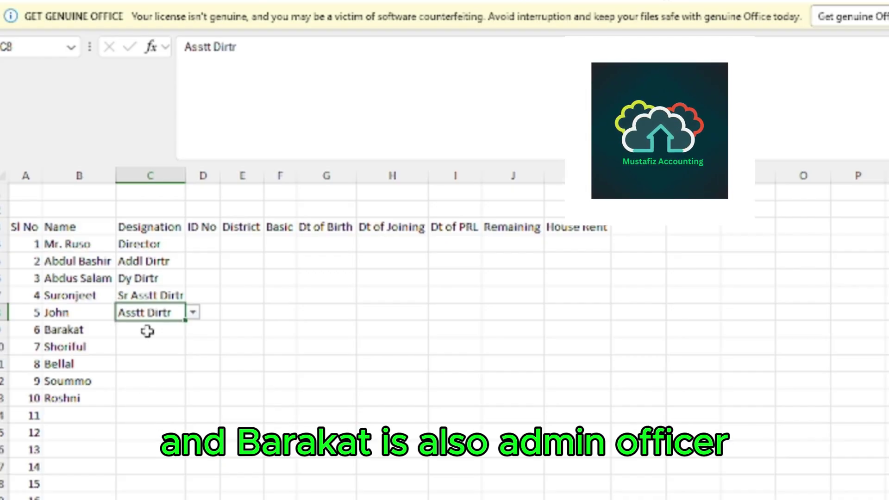
Pick Admin Offr, Comp Oprtr, Dy Dirtr, Addl Dirtr and Director for employees six through ten.
click(148, 331)
click(193, 329)
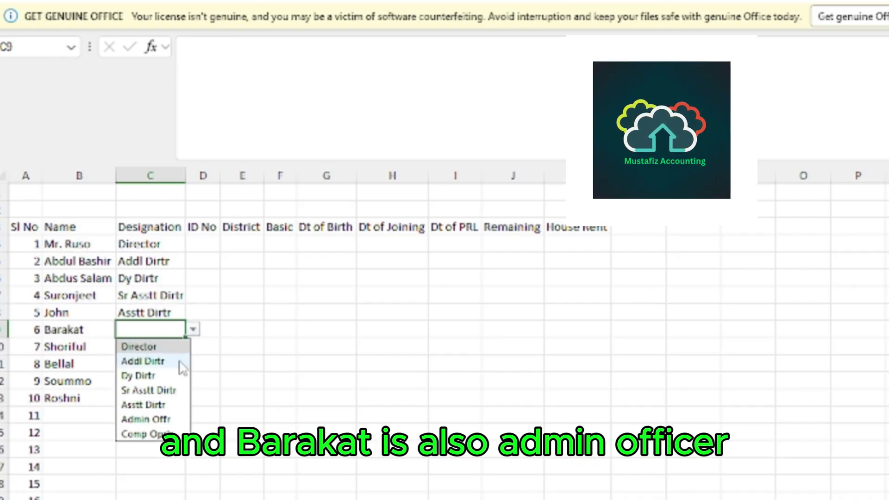
click(146, 419)
click(148, 345)
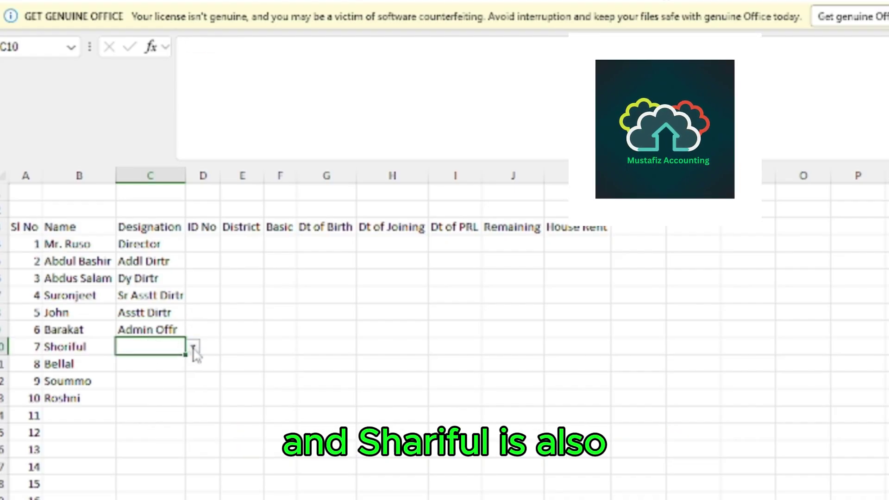
click(194, 347)
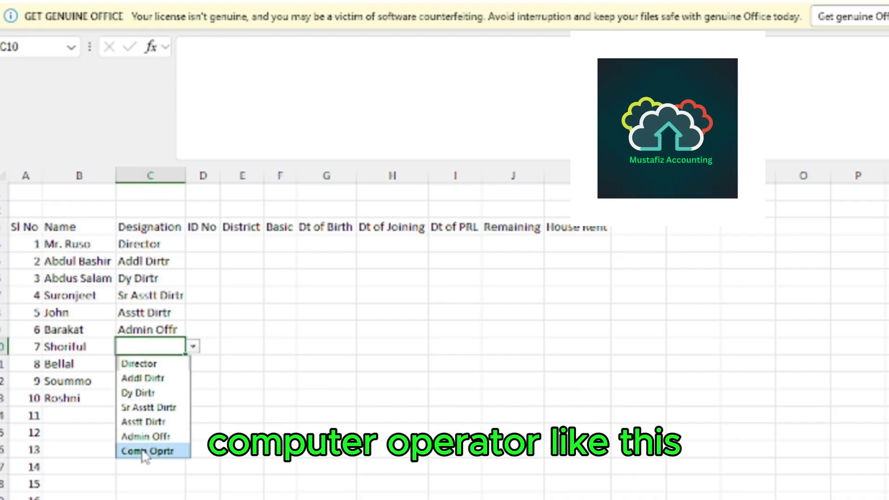
click(145, 451)
click(154, 365)
click(193, 366)
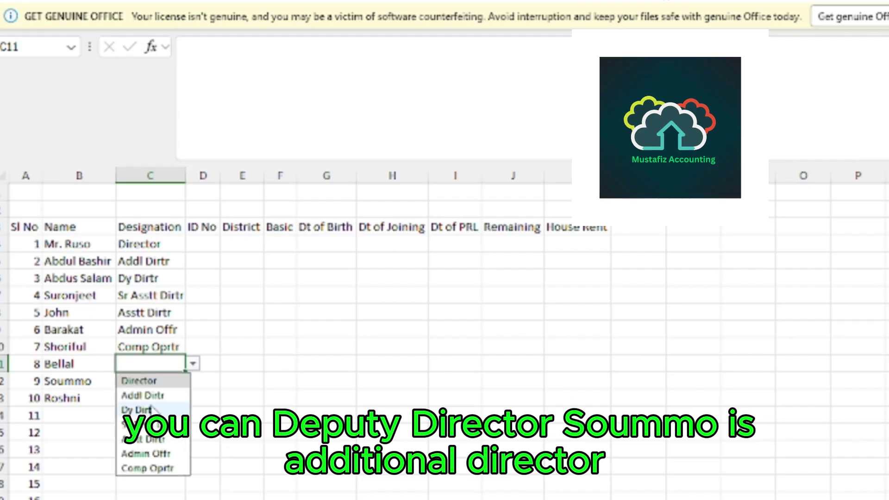
click(143, 408)
click(153, 382)
click(193, 381)
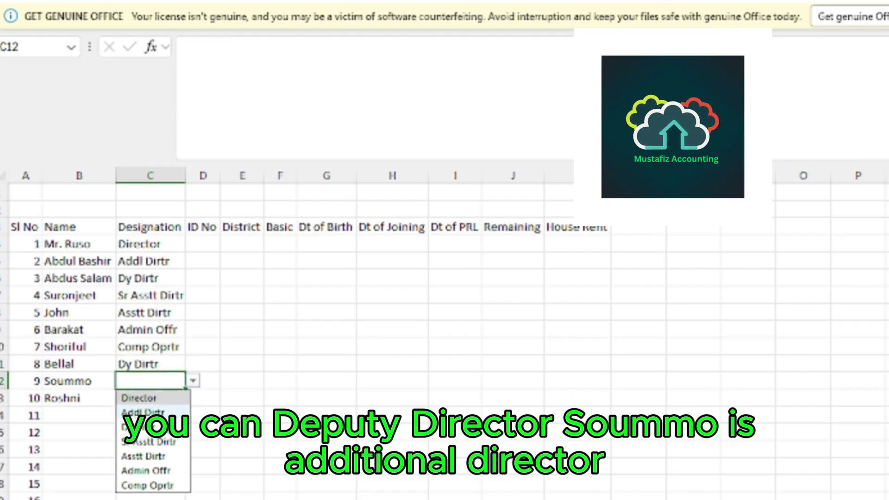
click(143, 411)
click(144, 398)
click(194, 399)
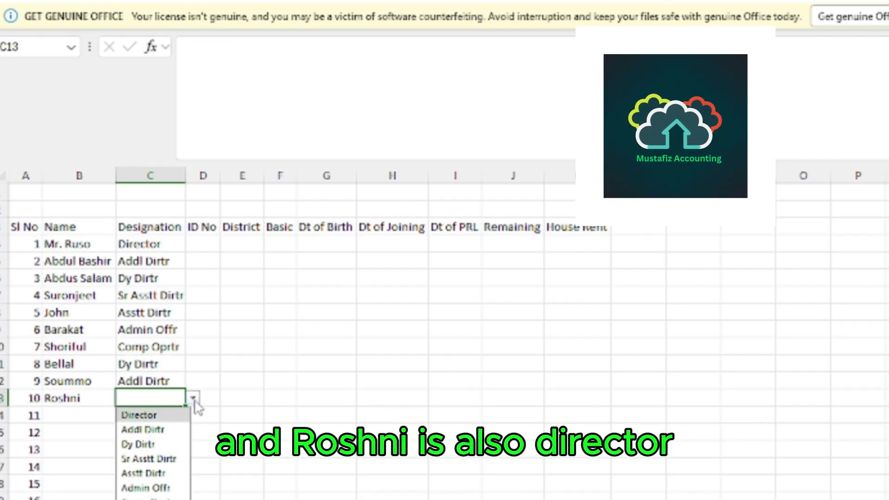
click(155, 419)
click(280, 448)
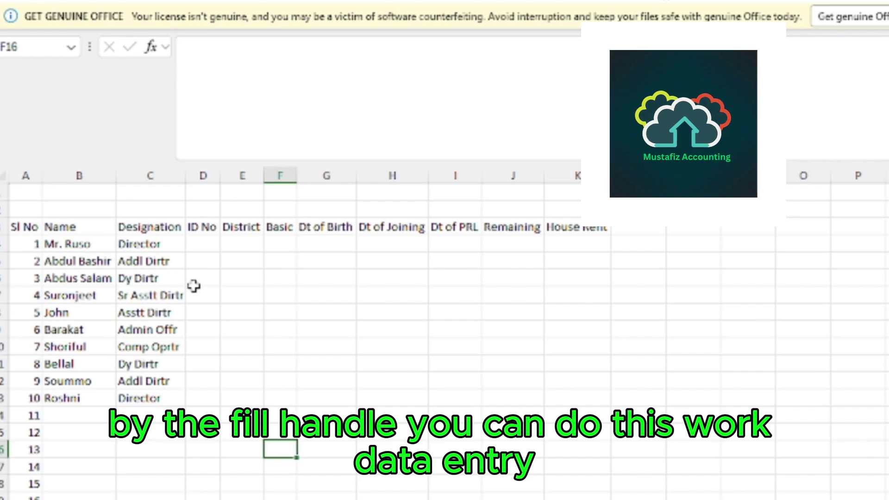
click(204, 245)
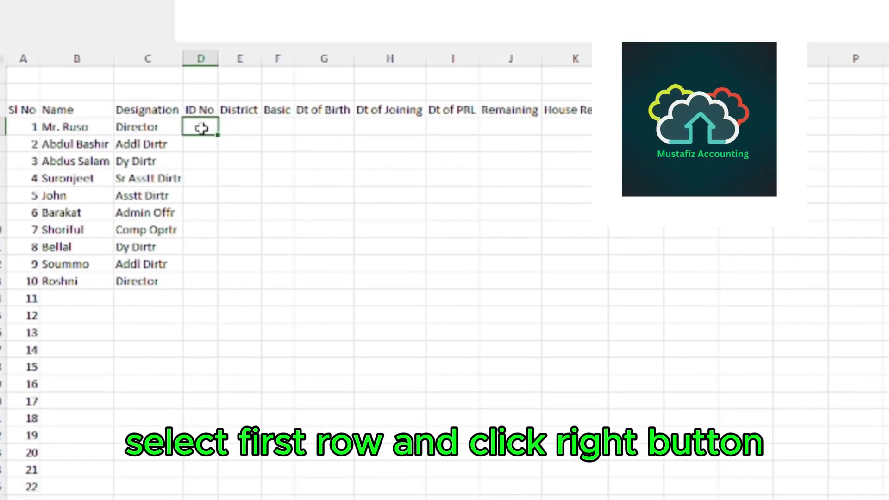
Apply the custom number format "Square/HR/"000 to cell D4 through Format Cells.
right_click(201, 128)
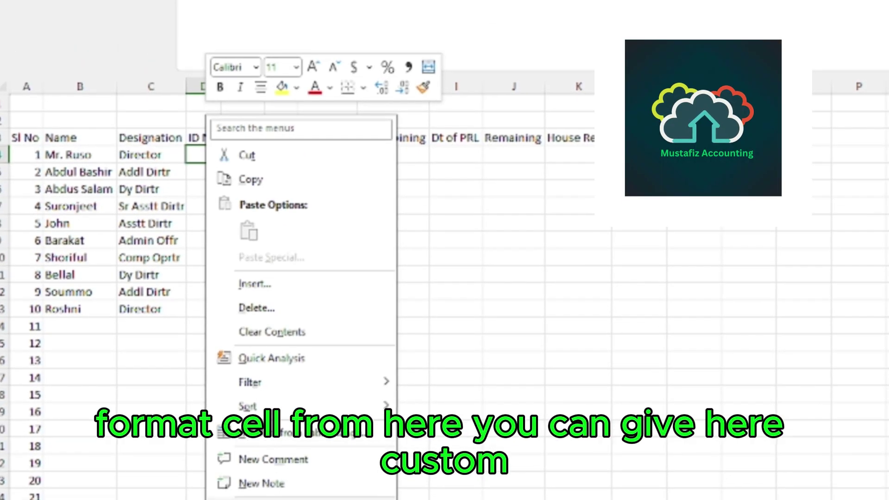
click(273, 410)
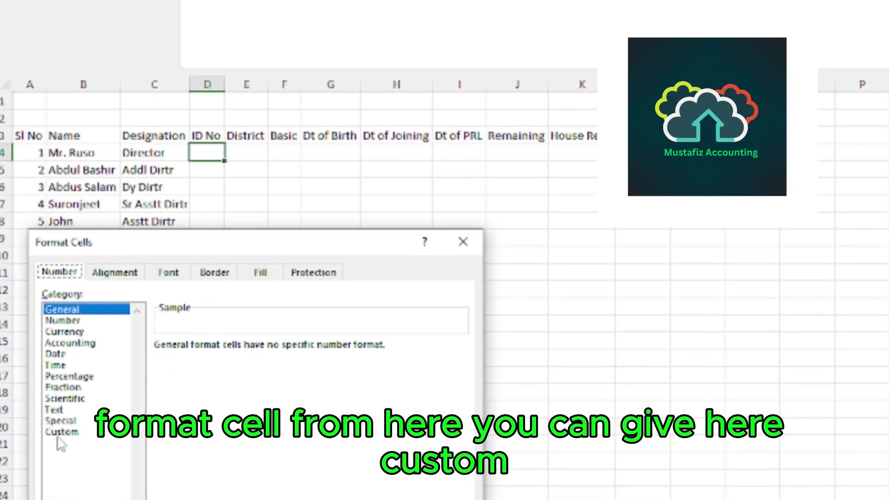
click(62, 431)
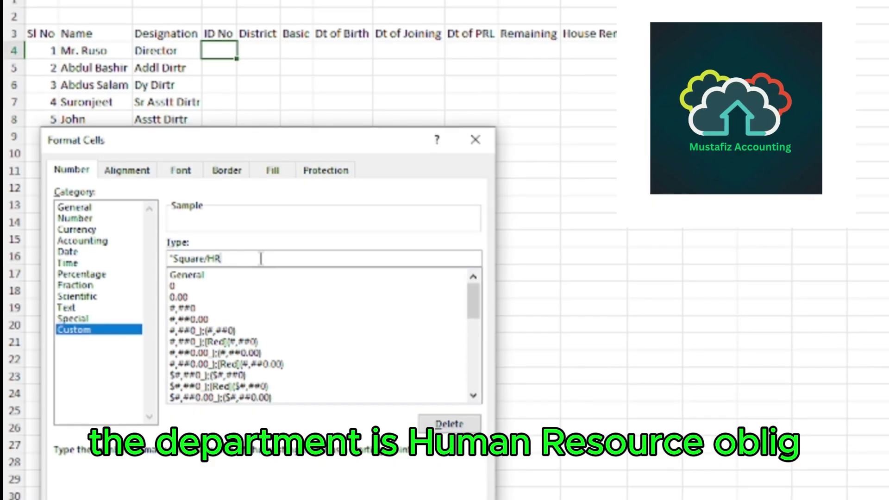
text(/)
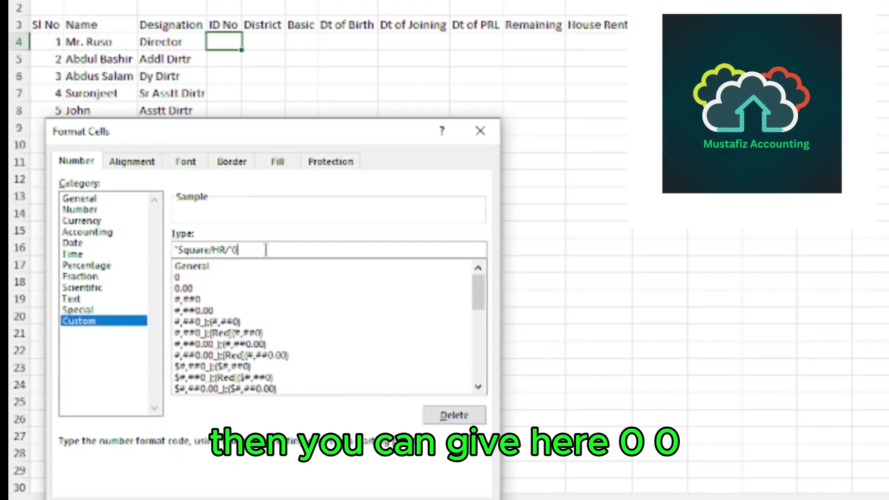
text(00)
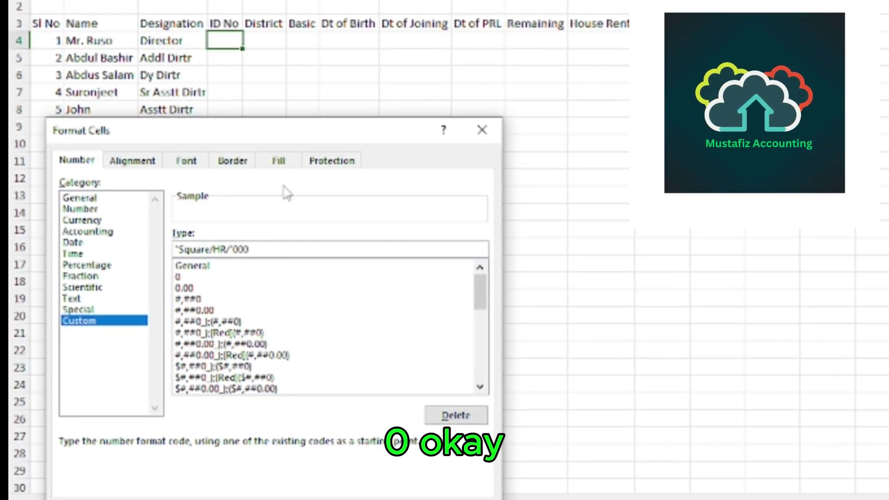
key(Return)
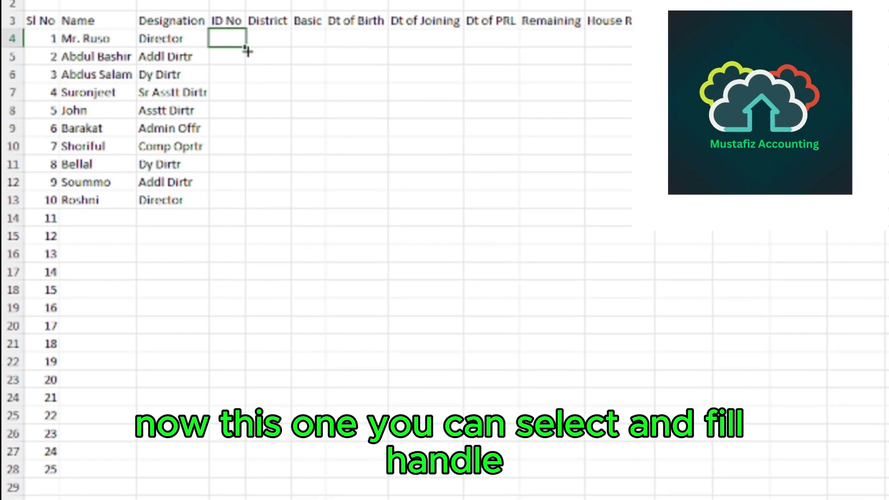
Fill D4's format down to D27, then enter IDs 23 and 98 to show Square/HR/023 and Square/HR/098.
drag(246, 48, 260, 463)
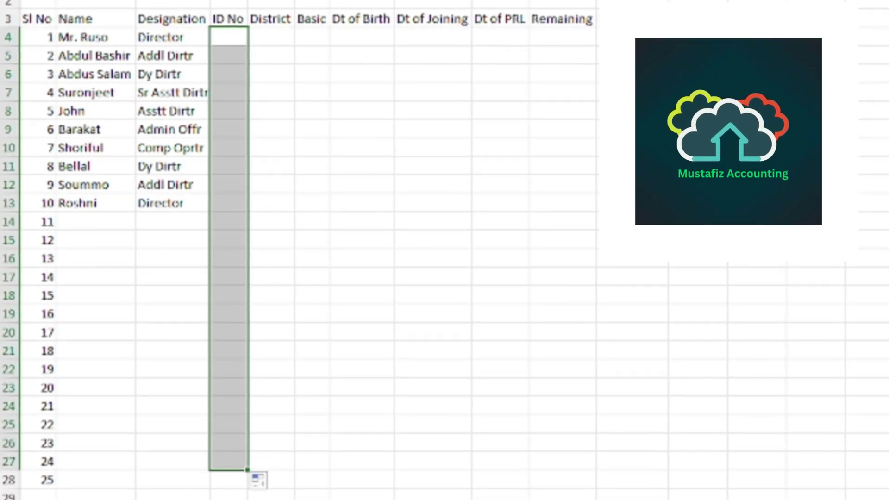
click(227, 36)
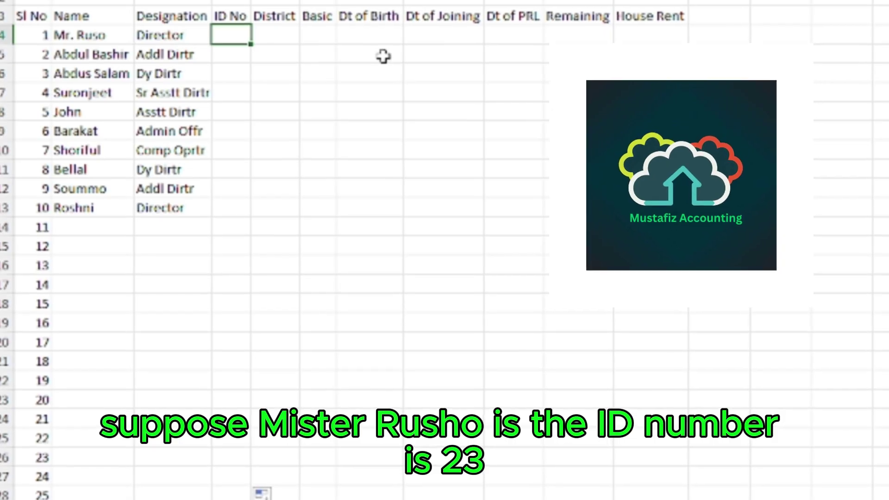
text(23)
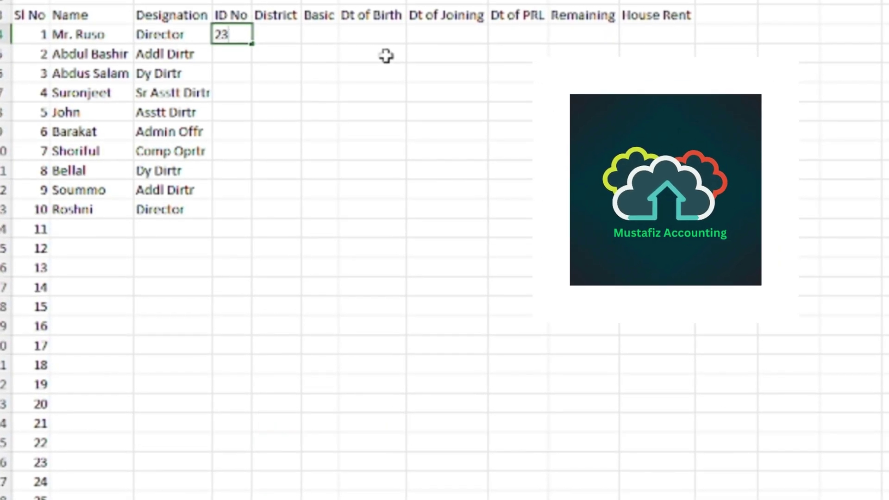
key(Return)
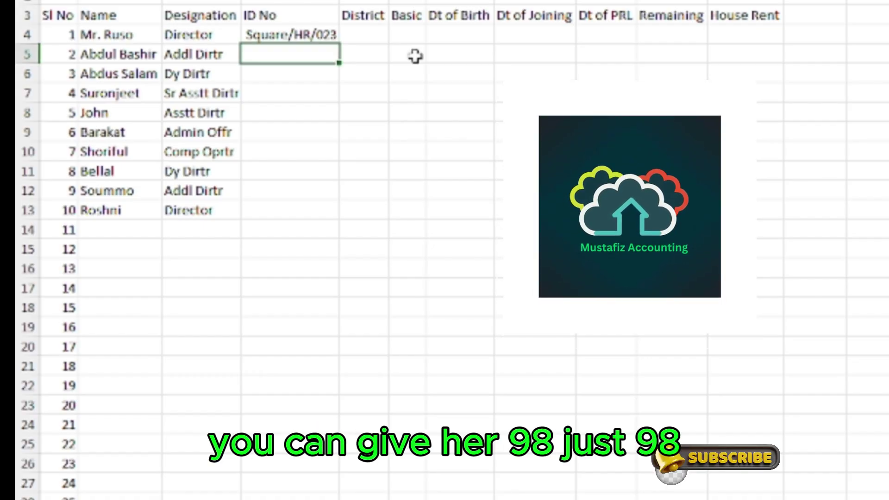
key(Return)
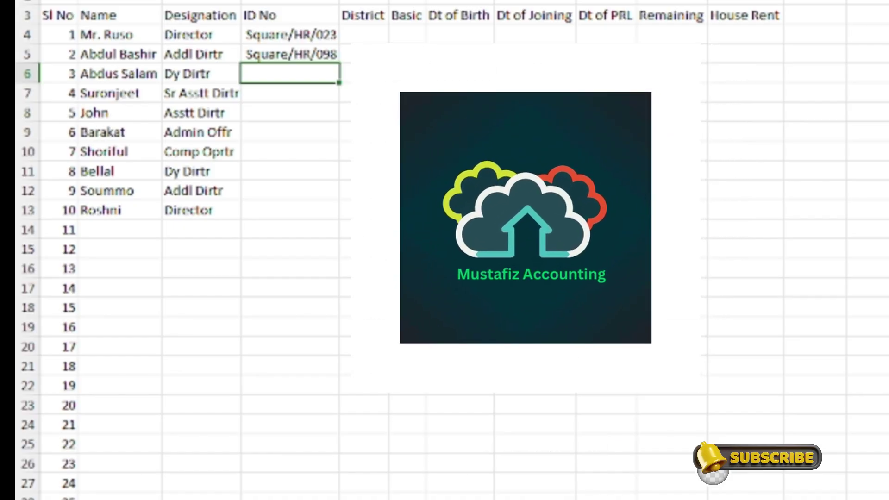
key(alt+Tab)
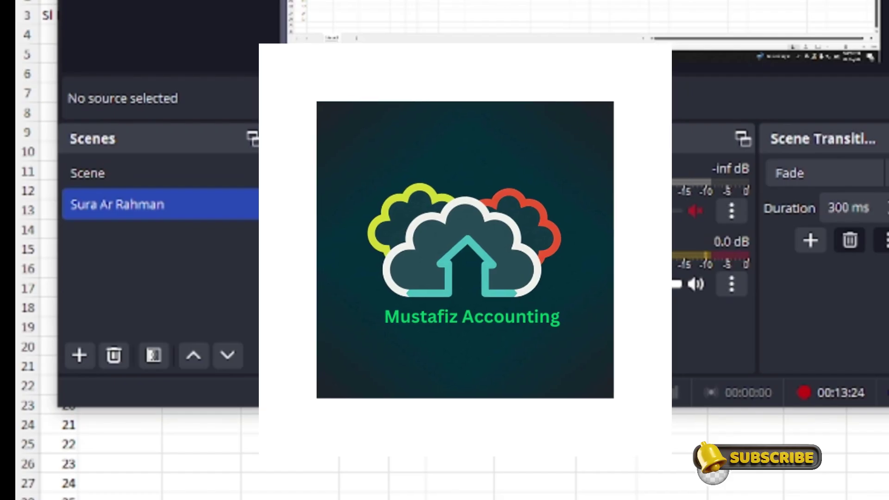